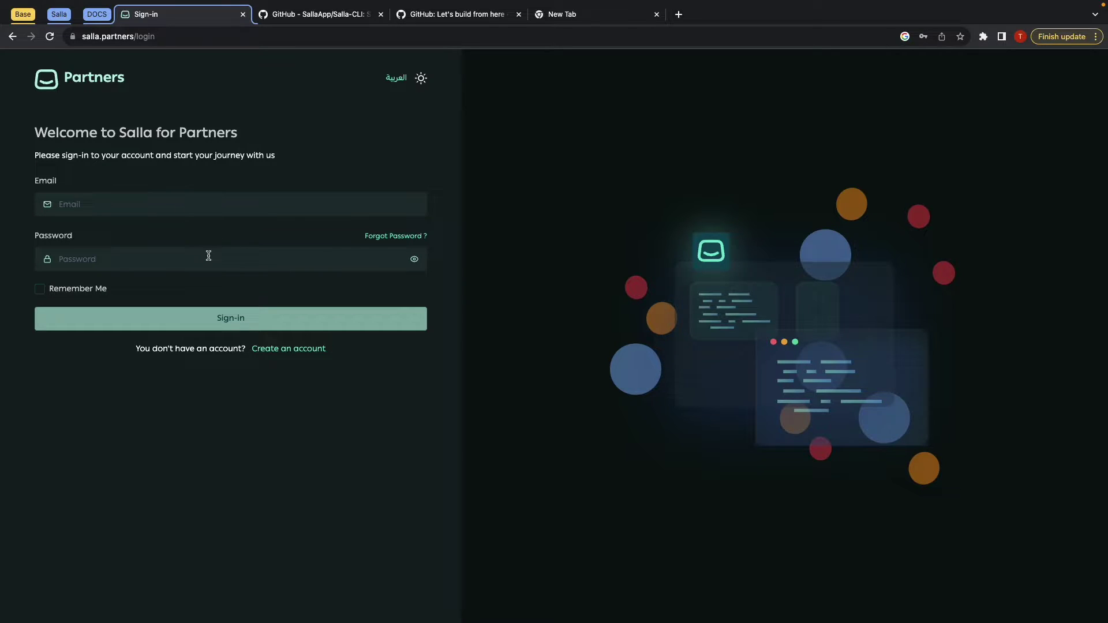
In the new registration form, enter first and last name and keep the Personal account type.
click(288, 348)
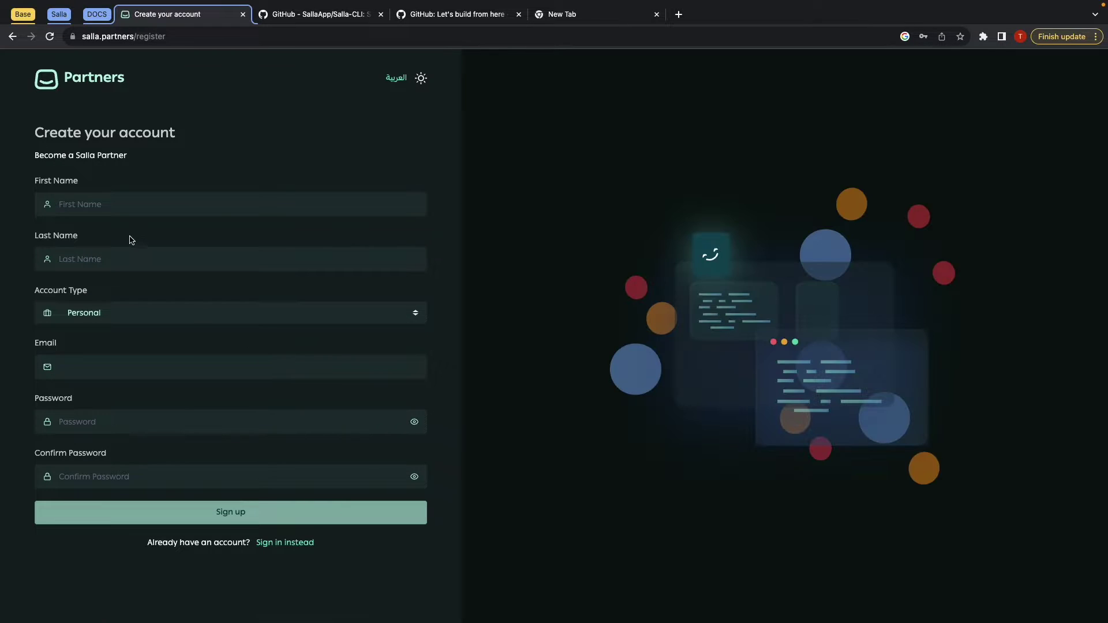
click(133, 203)
key(Tab)
click(104, 317)
click(121, 300)
Enter the email address, a password and the matching confirmation password.
click(90, 357)
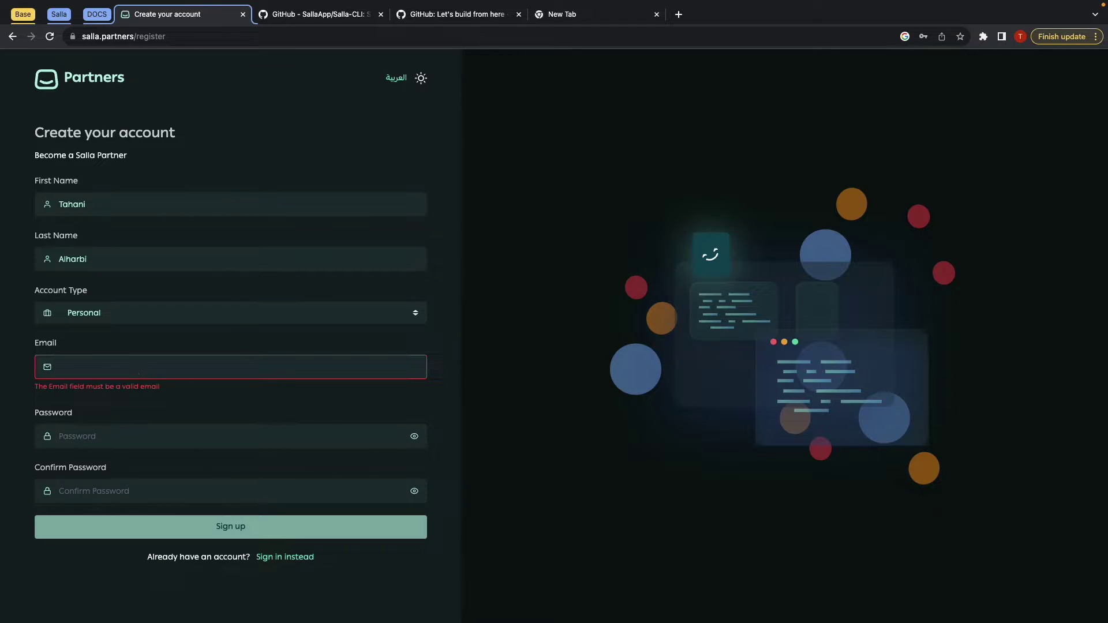
click(144, 372)
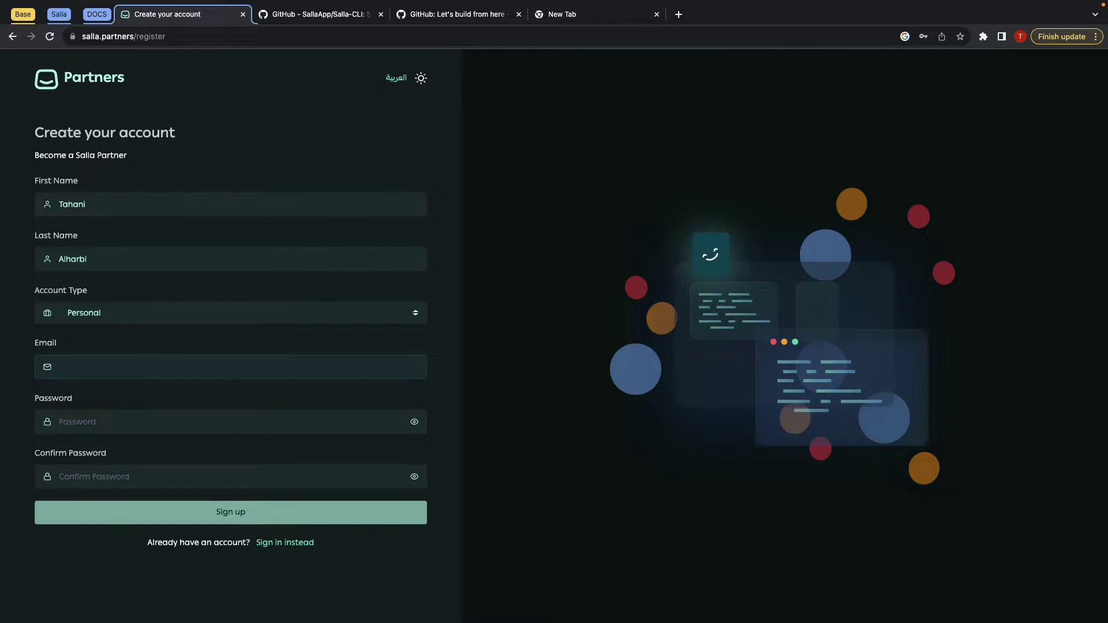
click(136, 417)
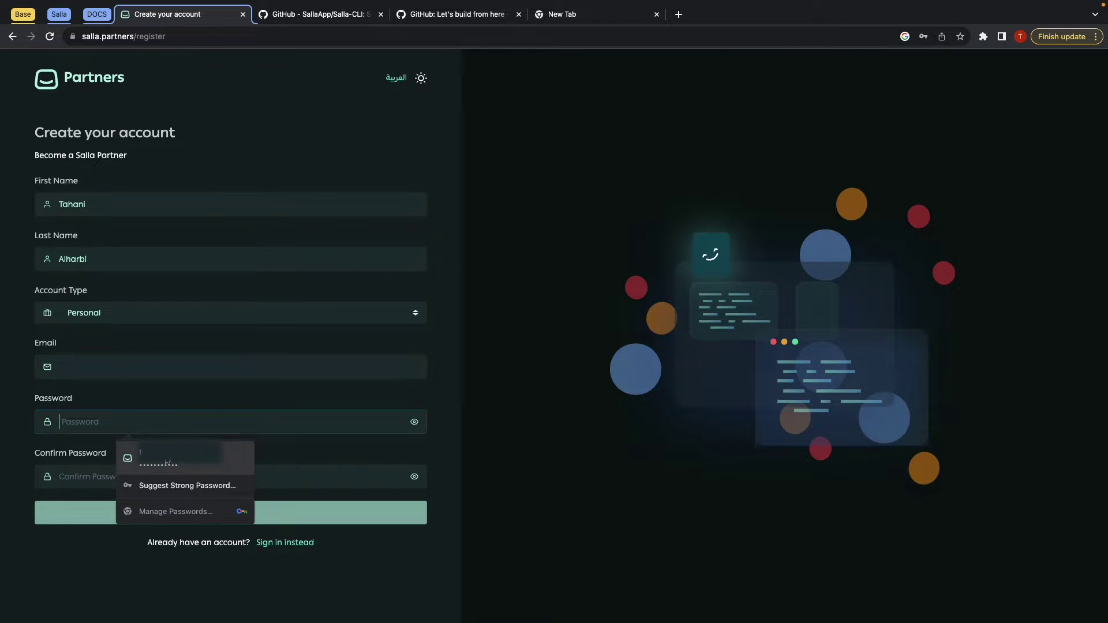
key(Escape)
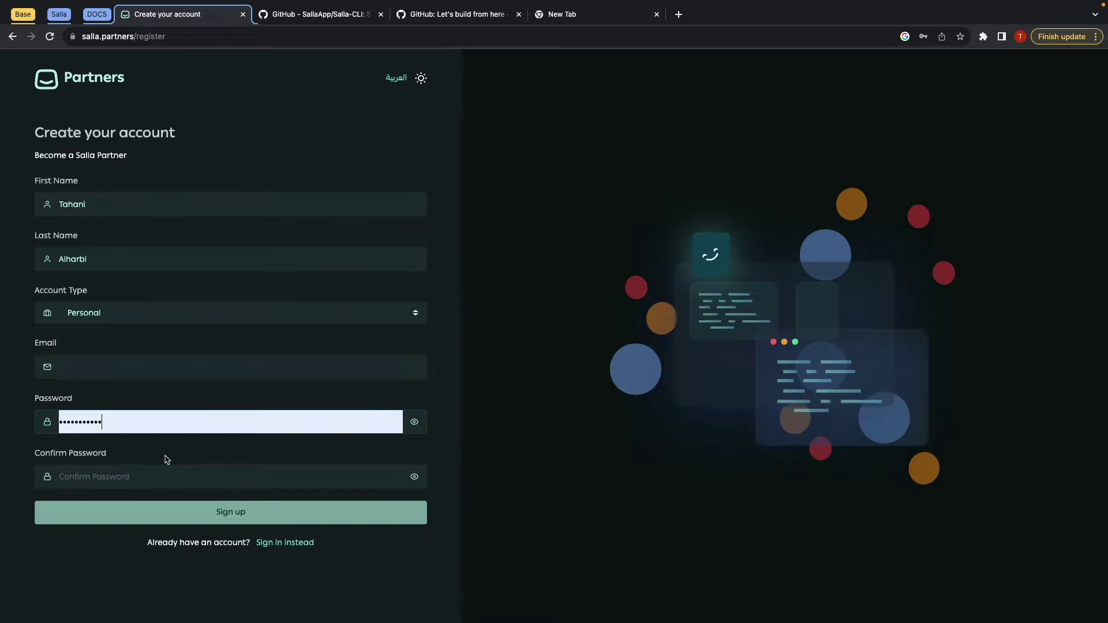
click(158, 477)
text(*)
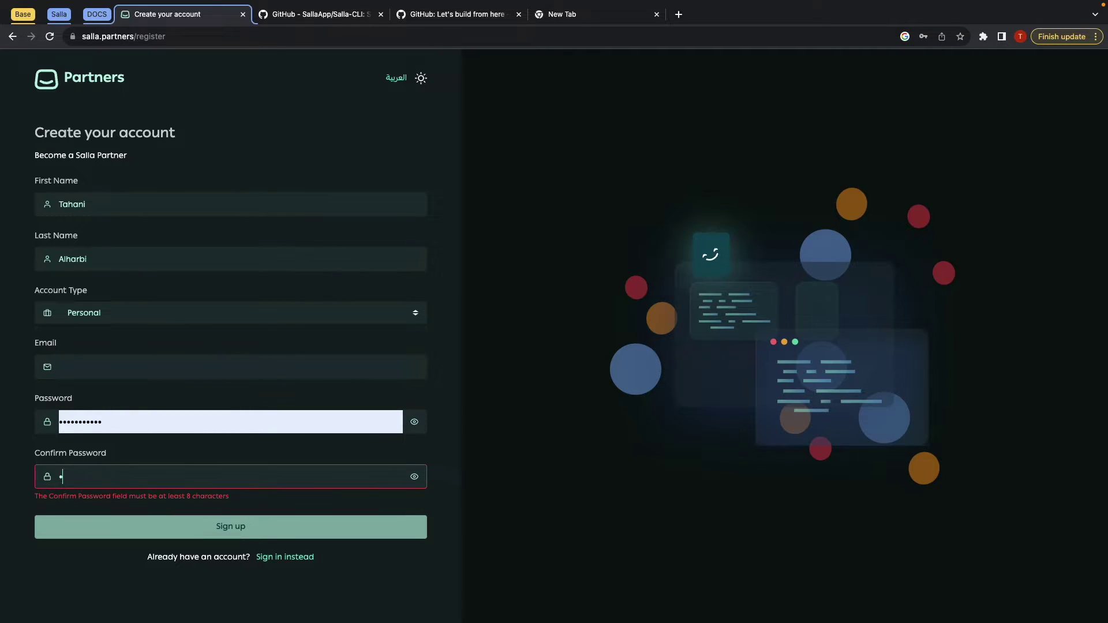
text(******)
text(****)
click(213, 493)
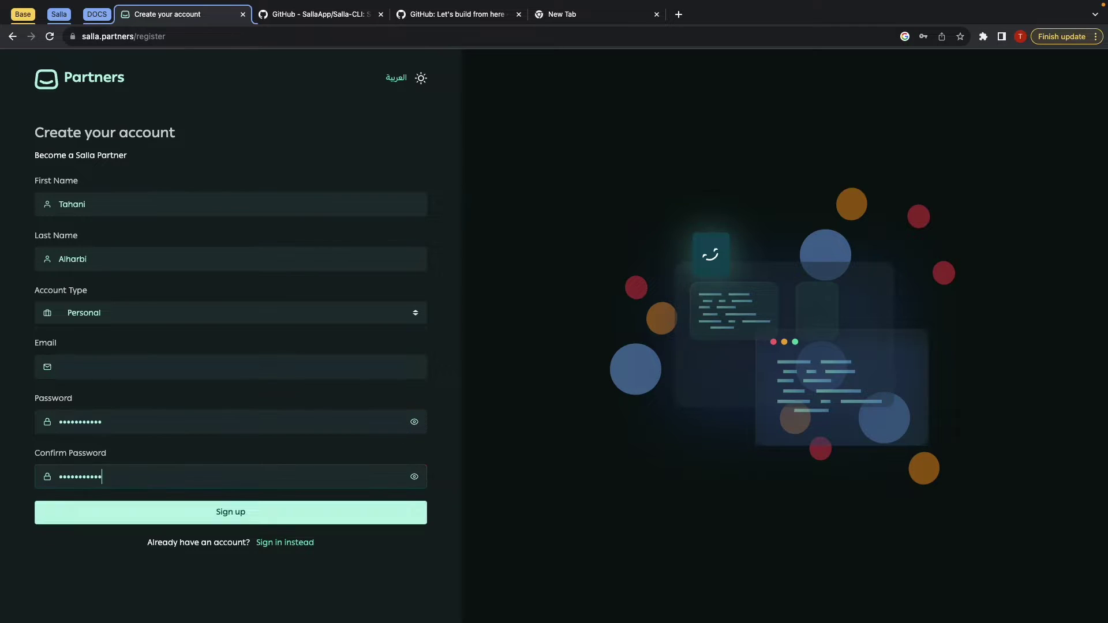
Submit the registration, read the verification-email notice, and go back to login.
click(173, 516)
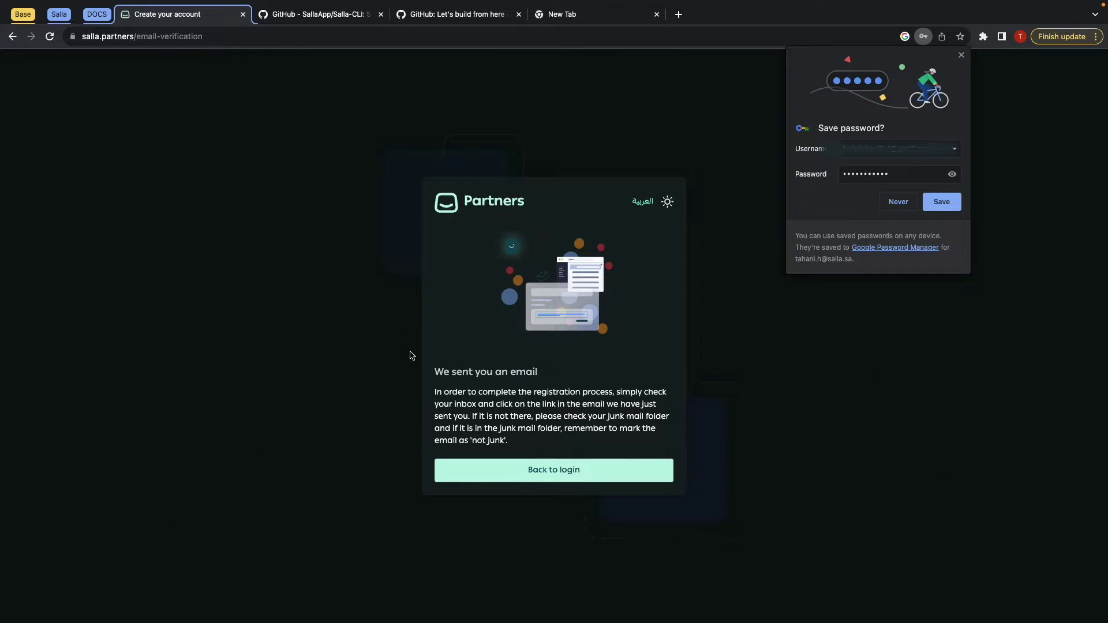
drag(443, 371, 554, 380)
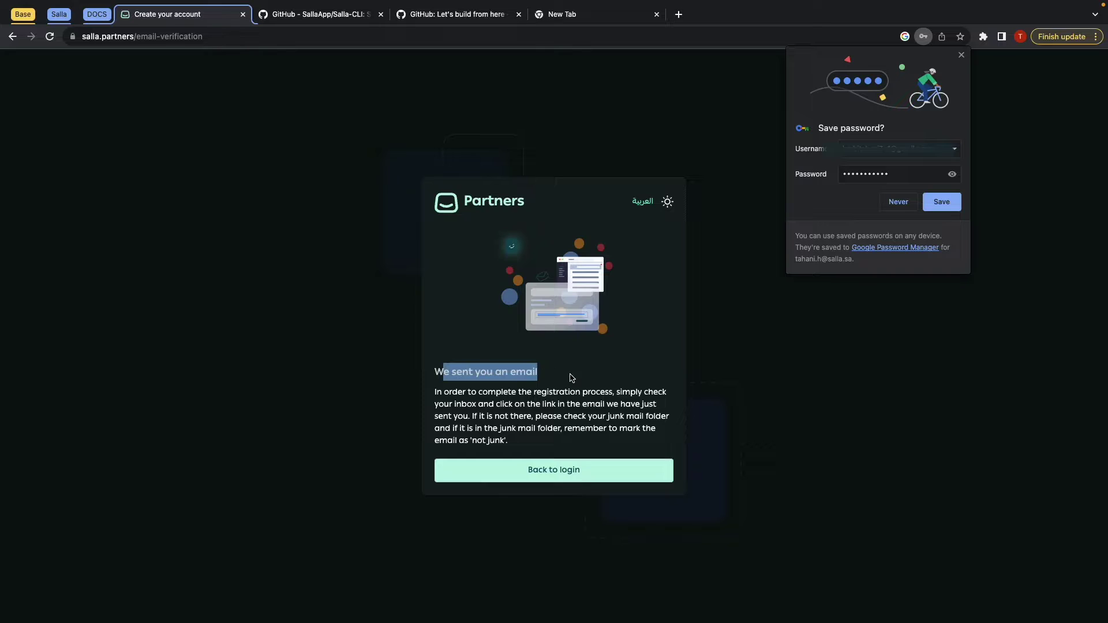
click(472, 387)
drag(435, 370, 649, 373)
click(554, 473)
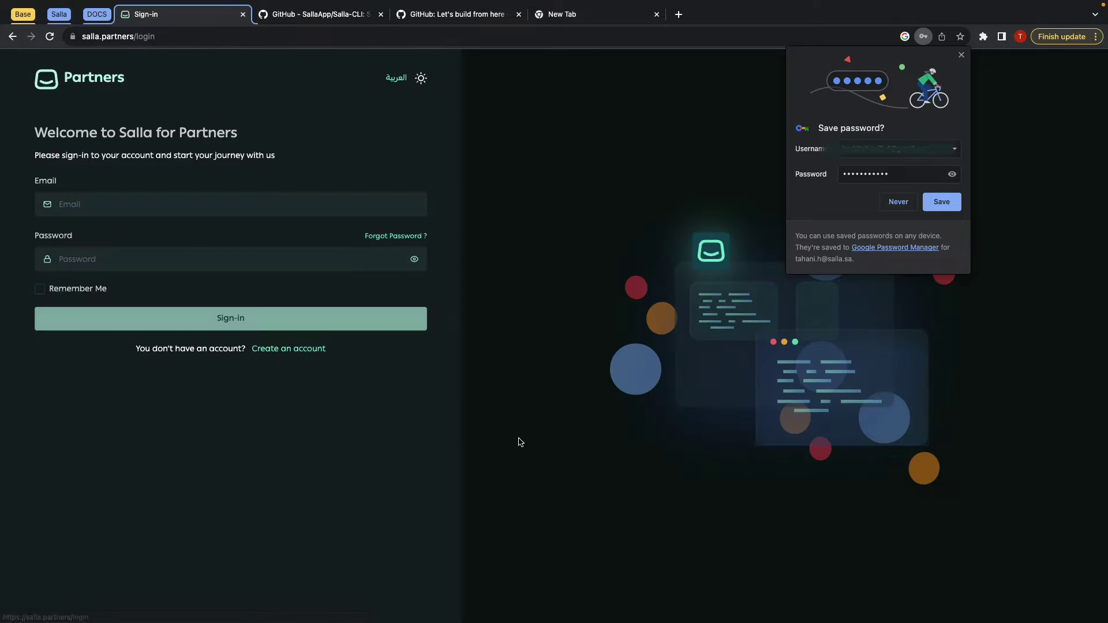
Sign in with the new account's email and password and save the password in Chrome.
click(64, 200)
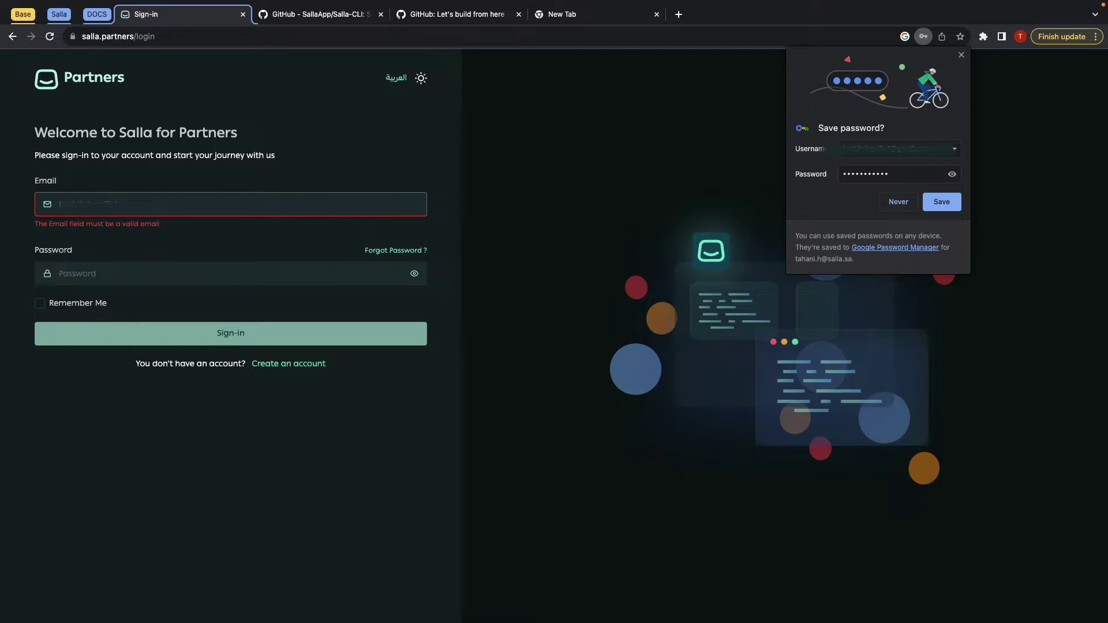
key(Tab)
key(Return)
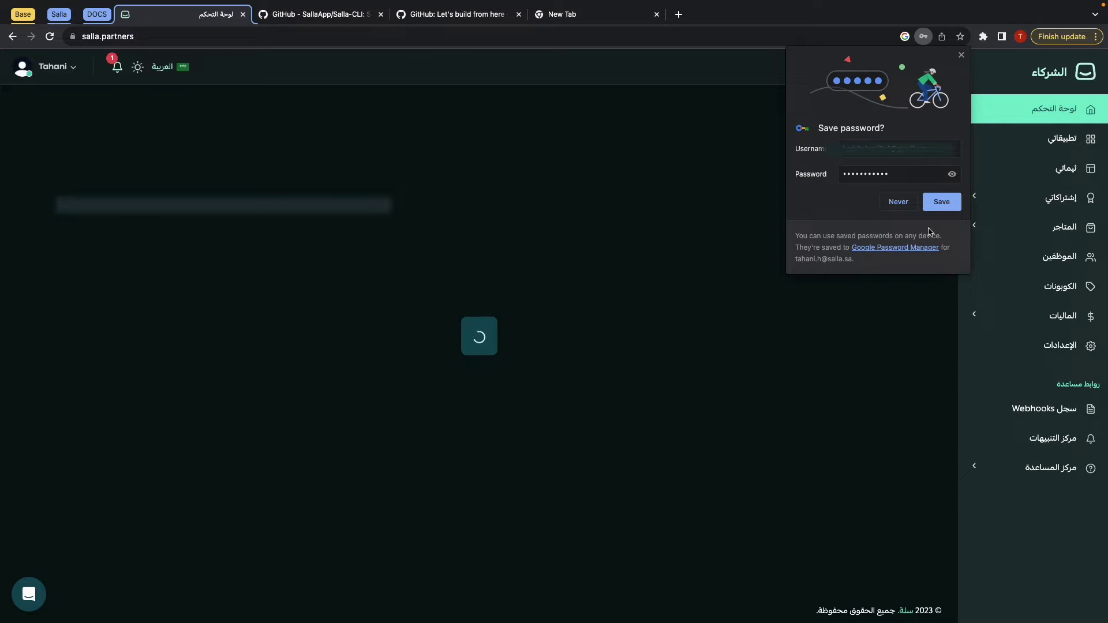
click(932, 206)
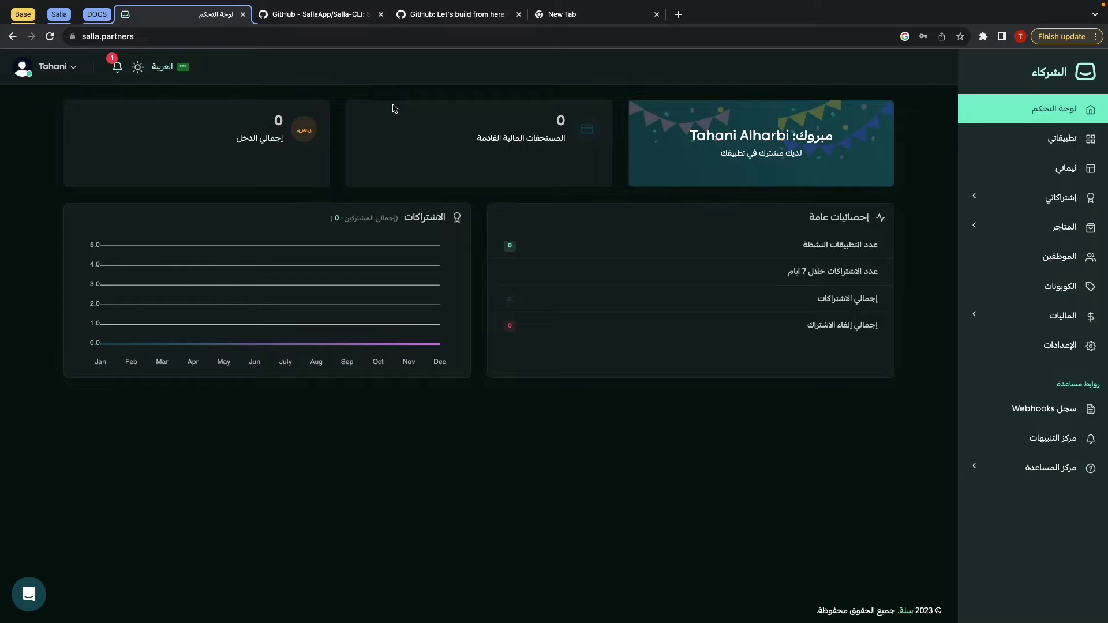
Follow the Salla-CLI README's Node.js link and download the 20.8.0 Current macOS installer.
click(444, 15)
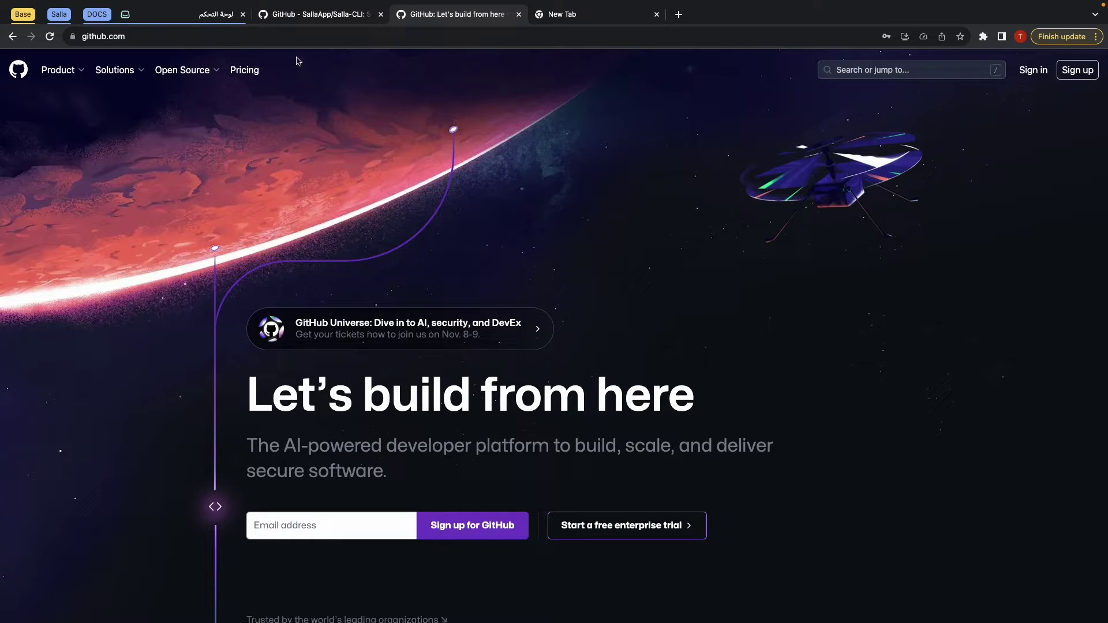
click(291, 19)
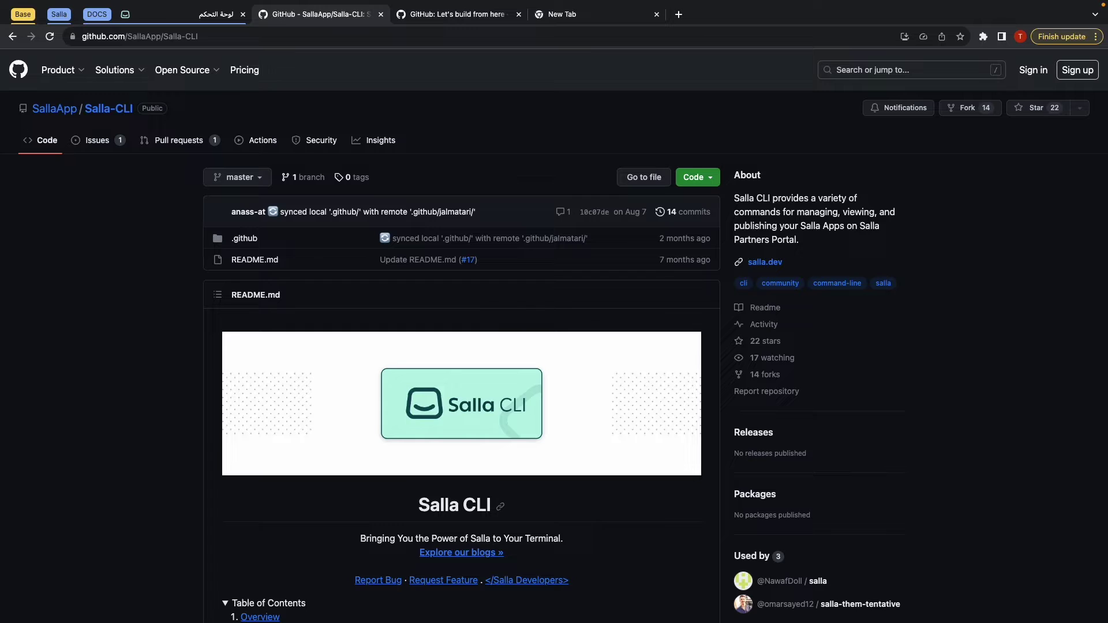
scroll(156, 378, down, 1)
scroll(156, 377, down, 2)
scroll(156, 378, down, 2)
scroll(156, 377, down, 2)
scroll(156, 378, down, 2)
scroll(156, 377, down, 1)
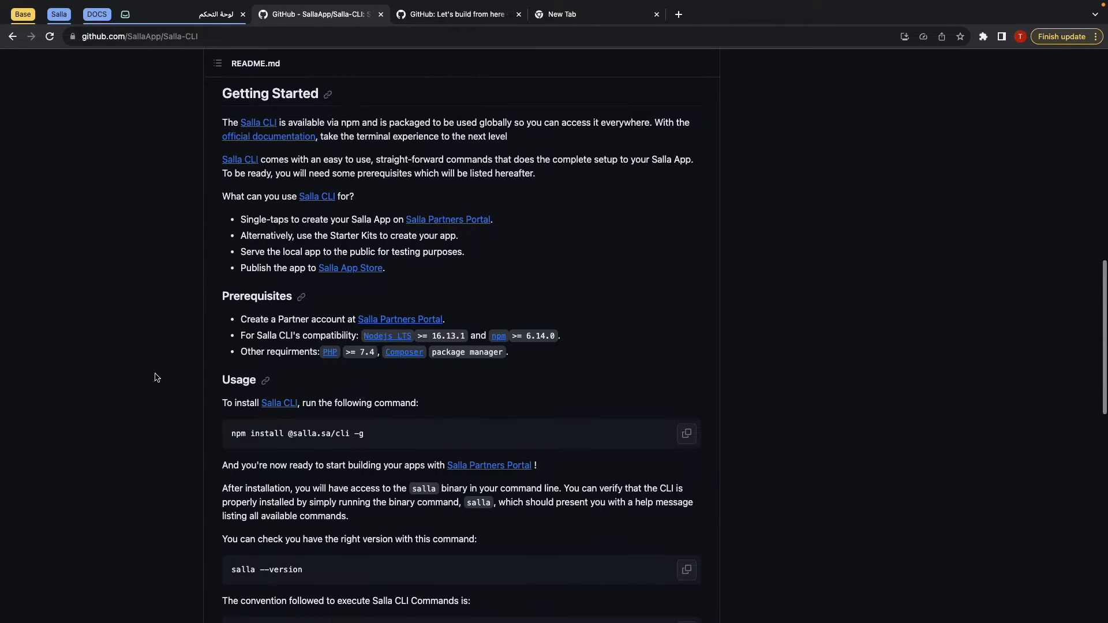
click(386, 337)
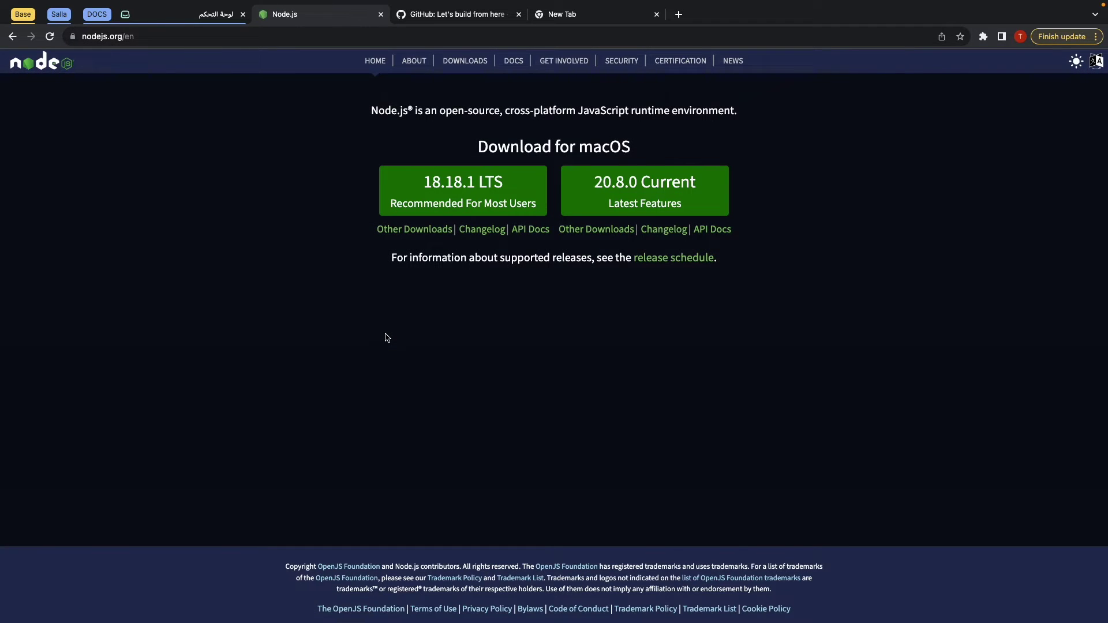
click(598, 186)
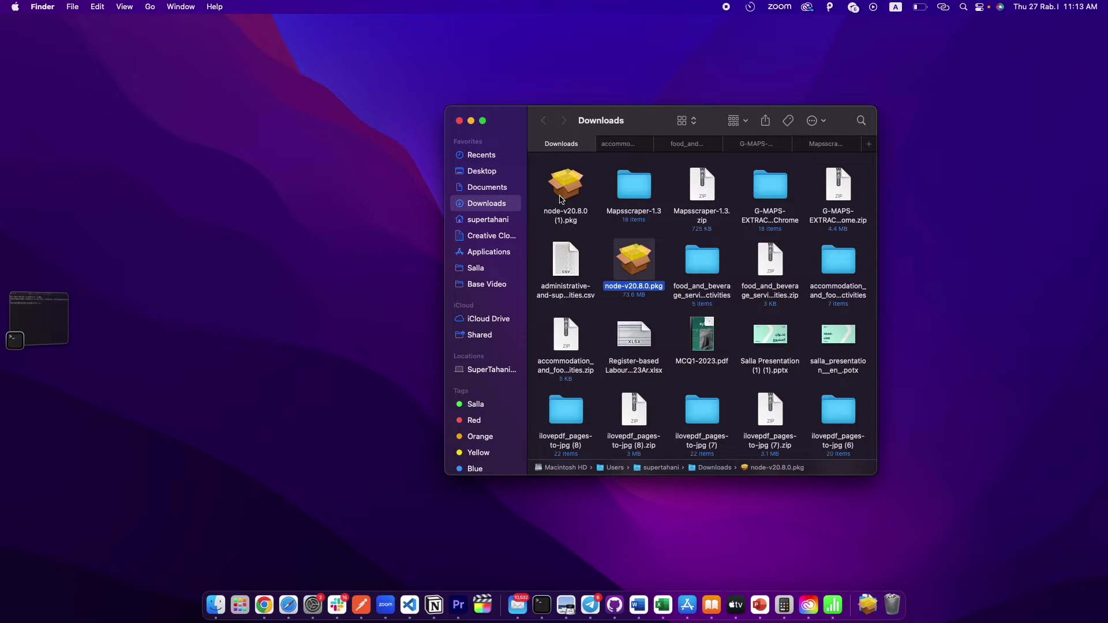
click(562, 197)
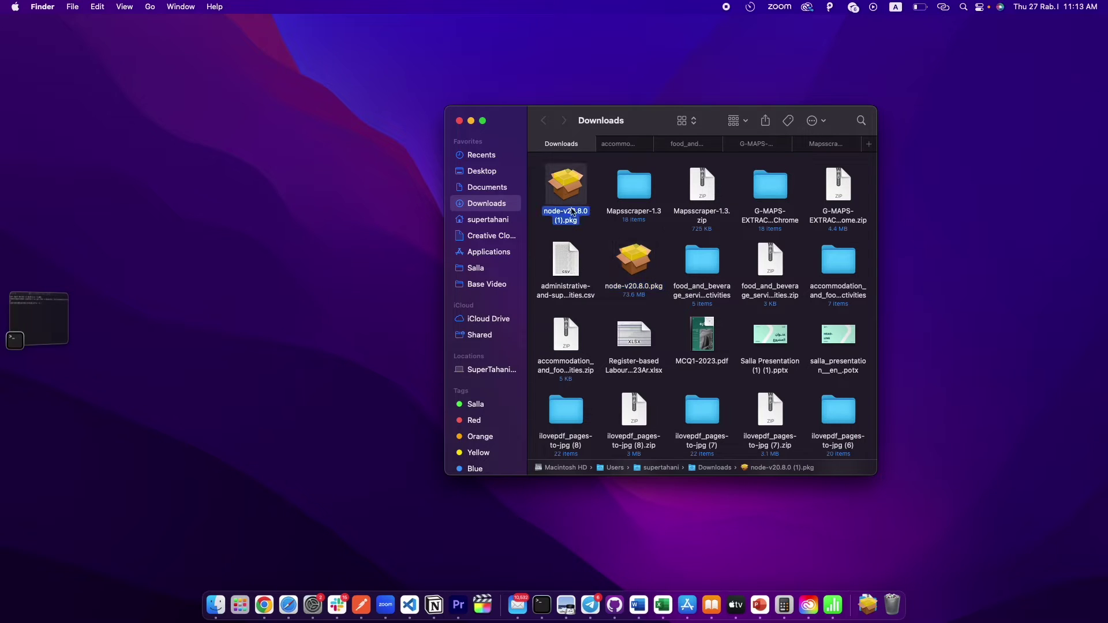
Launch the node-v20.8.0.pkg installer and accept the Node.js license agreement.
click(635, 262)
right_click(634, 263)
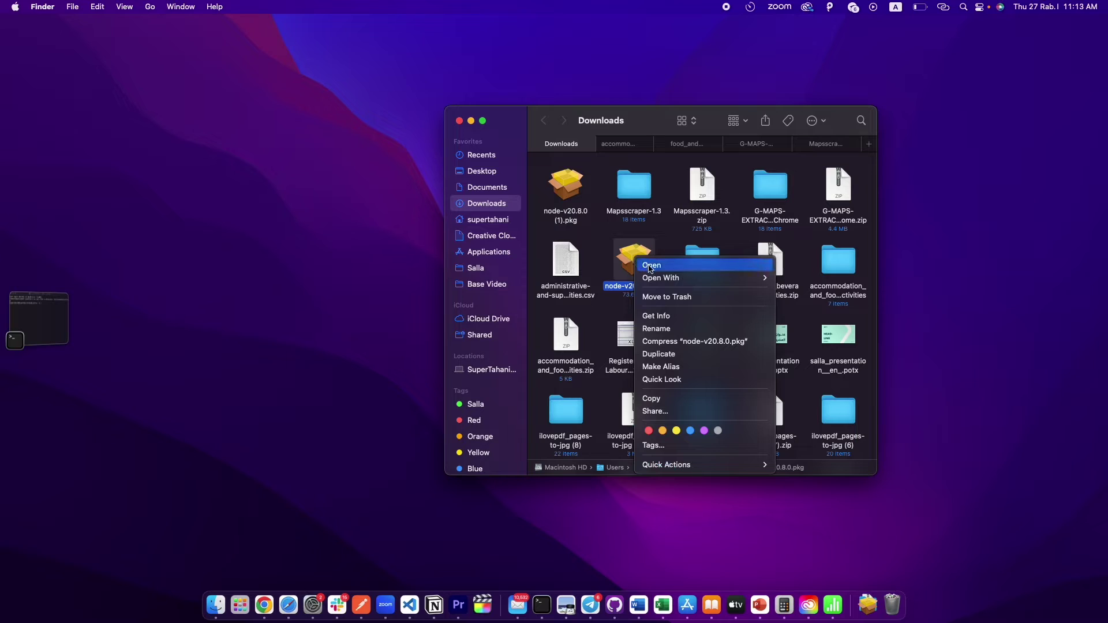
click(650, 266)
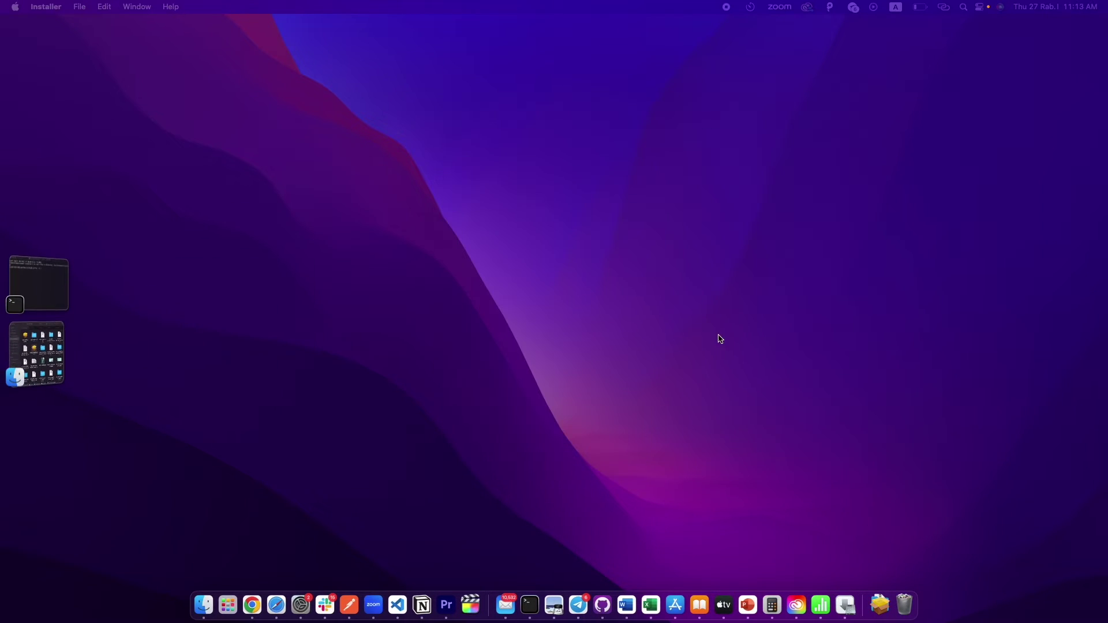
click(765, 398)
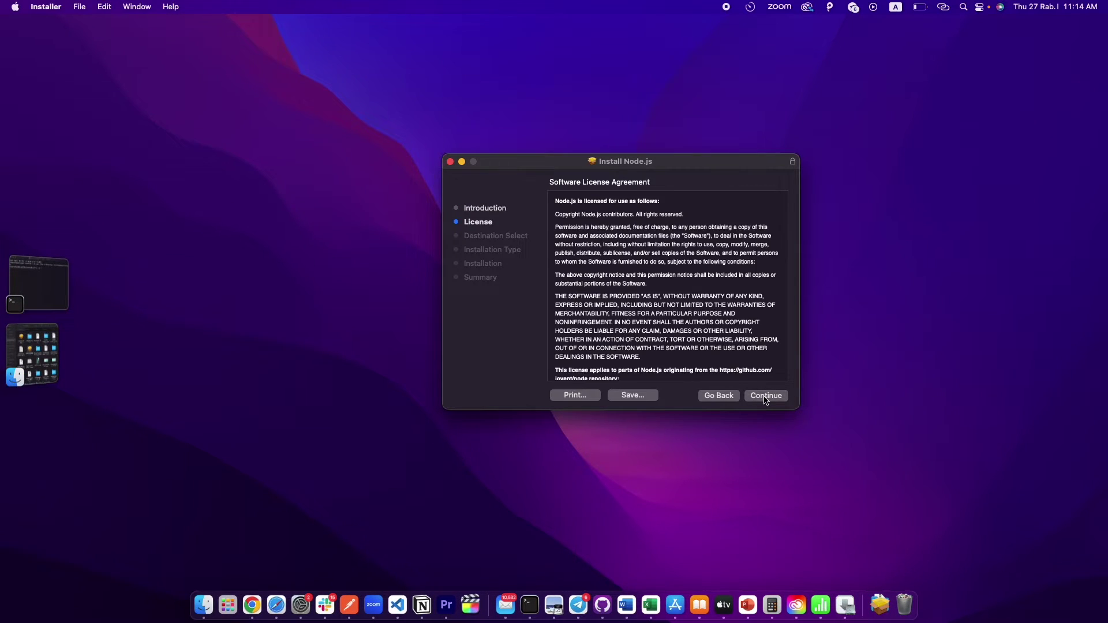
click(765, 397)
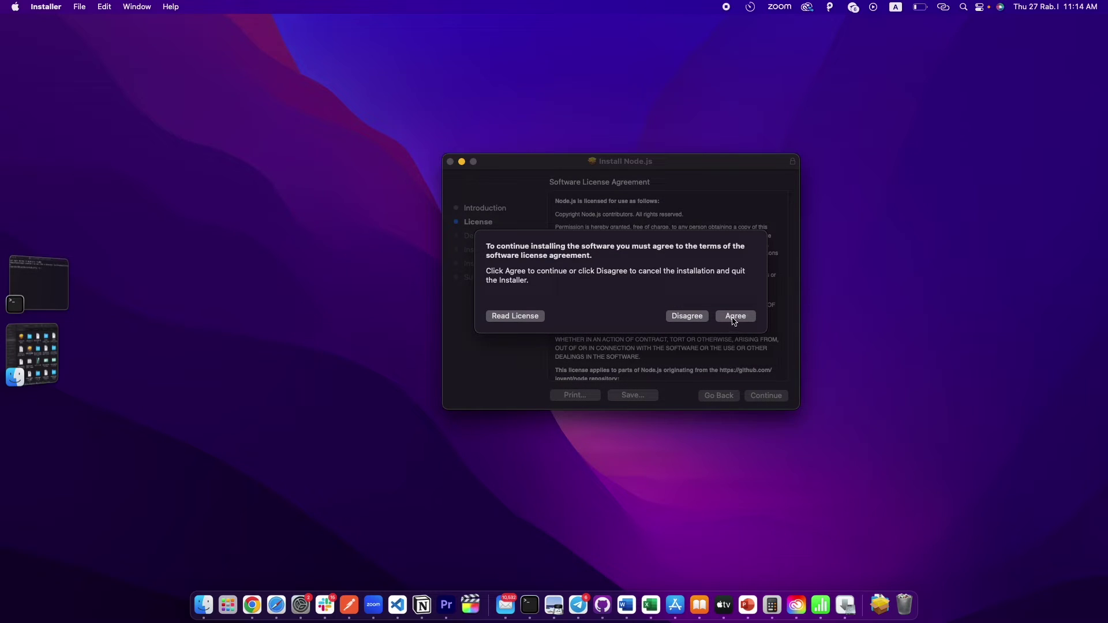
click(734, 319)
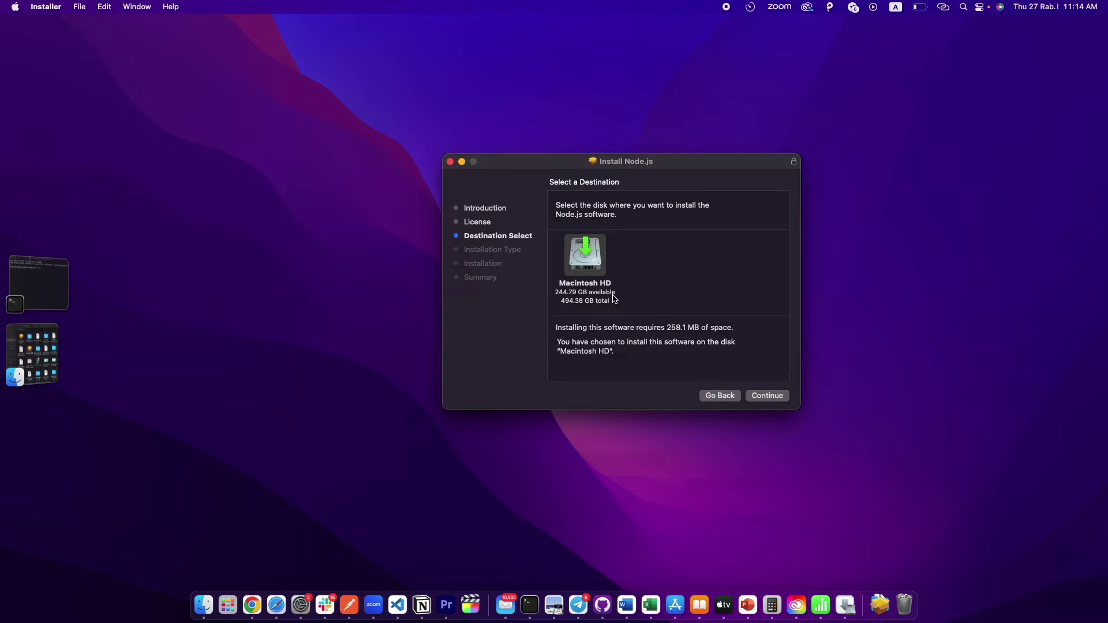
Install onto Macintosh HD with the admin password, then close the installer and keep the package.
click(757, 396)
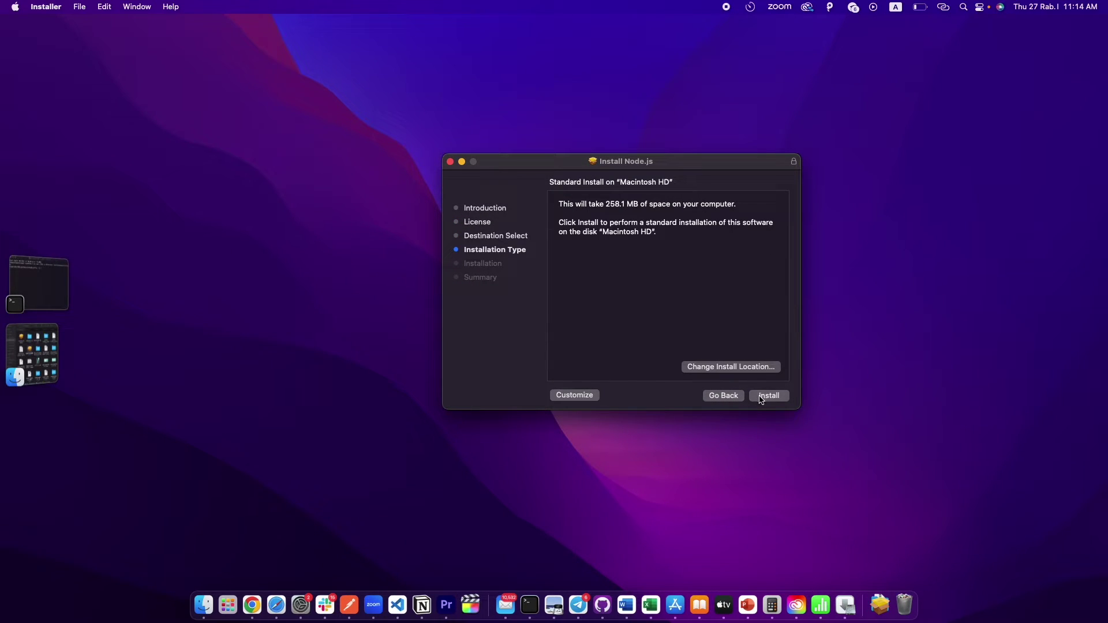
click(760, 398)
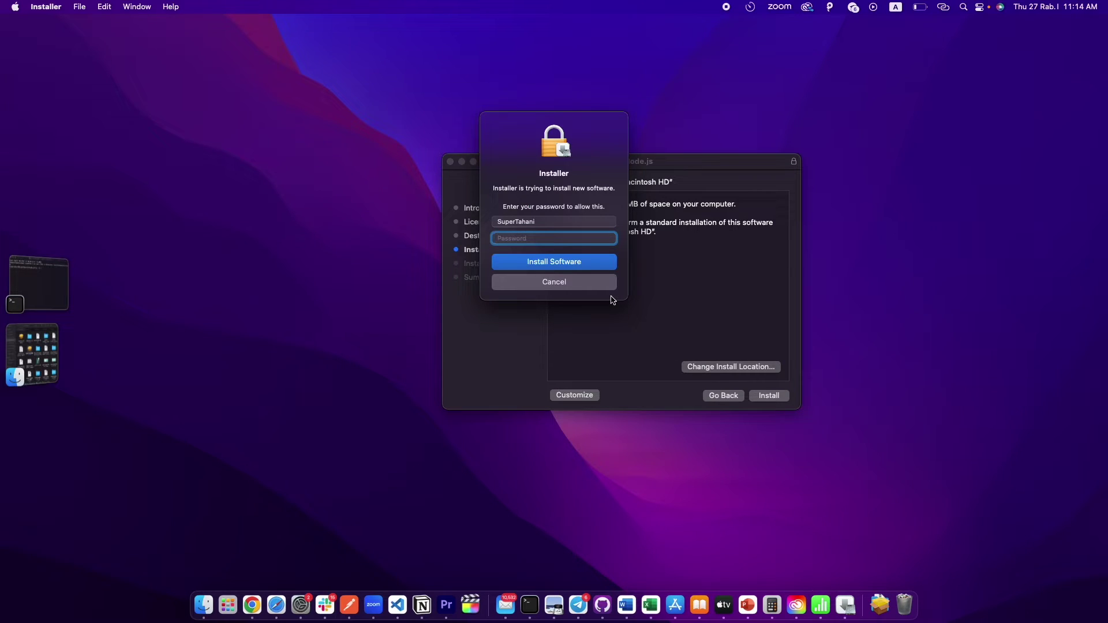
text(********)
key(Return)
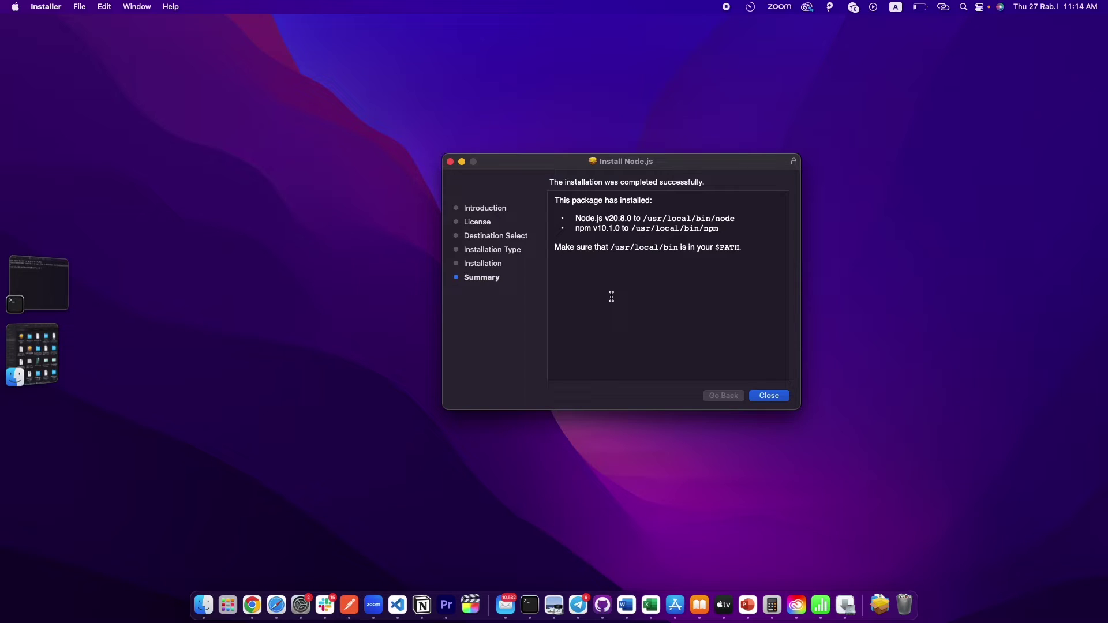
click(763, 405)
click(593, 338)
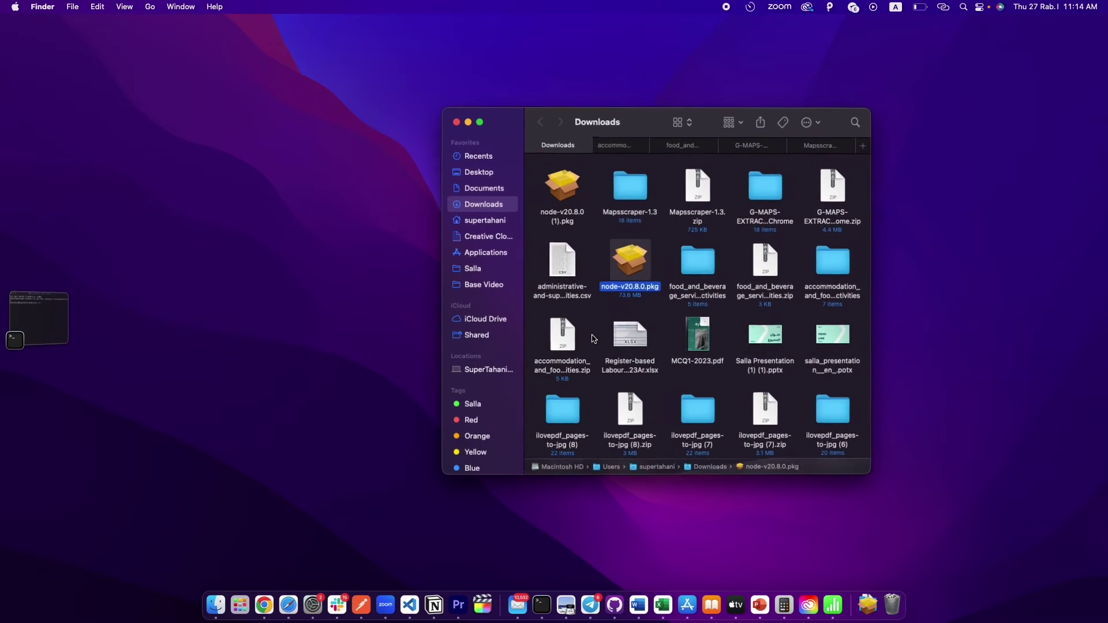
Open Terminal from Spotlight; nodejs -v is not found, while node -v reports v20.8.0.
click(409, 386)
key(super+space)
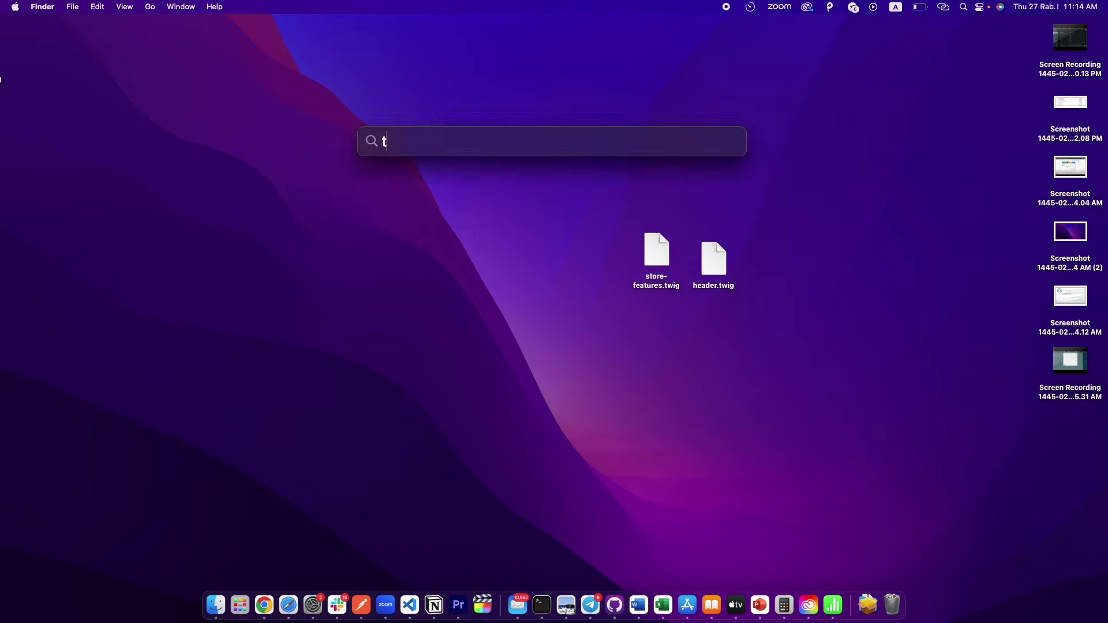
text(terminal)
key(Return)
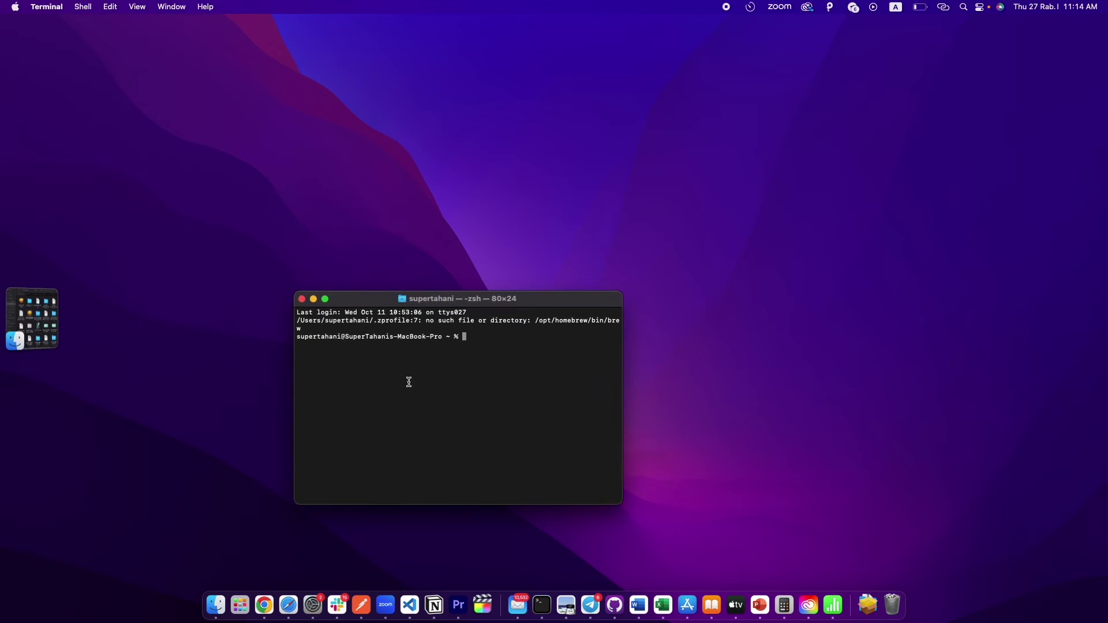
text(nodejs )
text(-)
text(v)
key(Return)
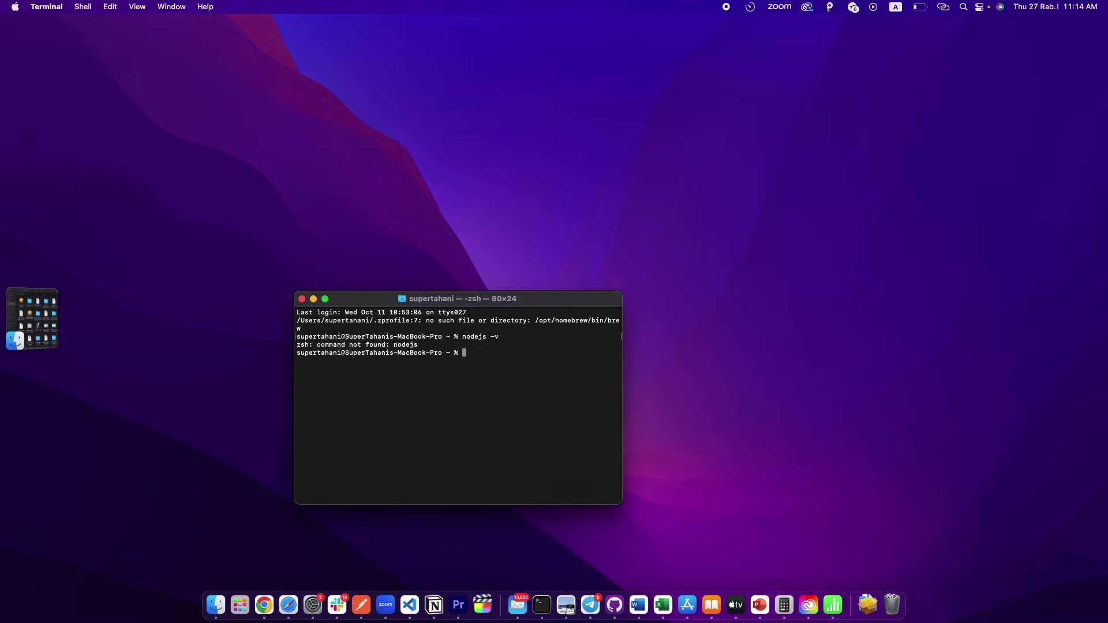
text(node )
text(-v)
key(Return)
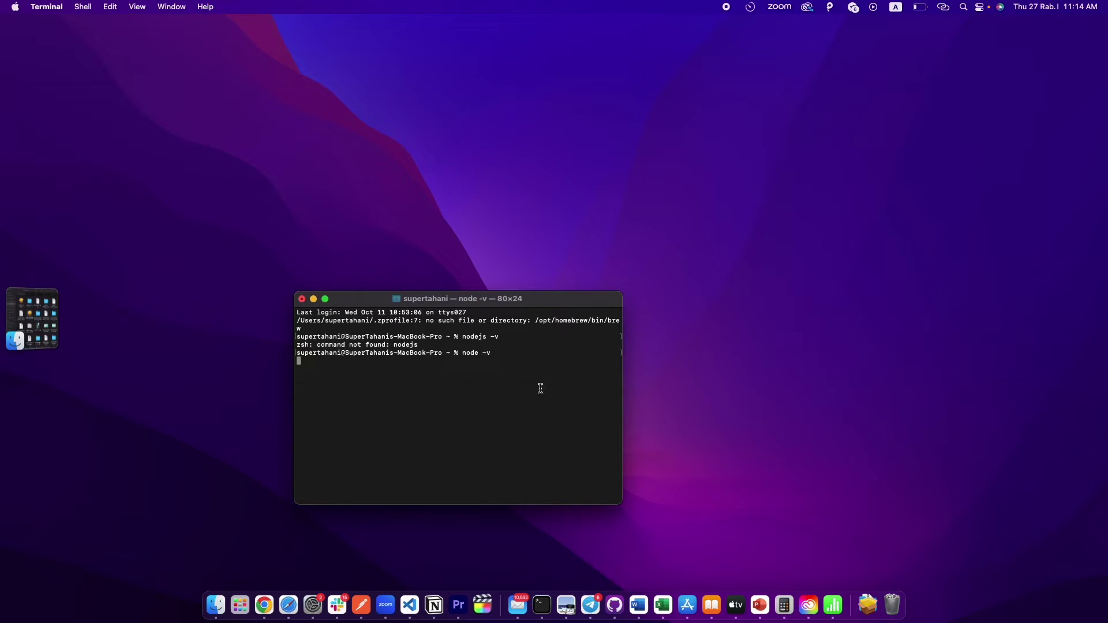
drag(330, 362, 289, 364)
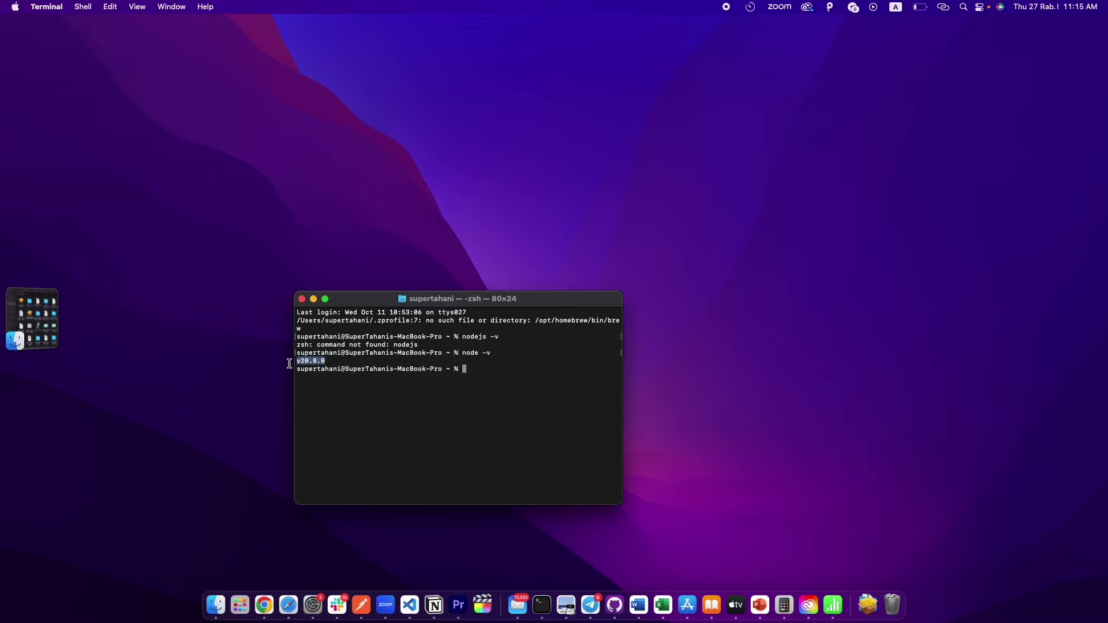
click(320, 363)
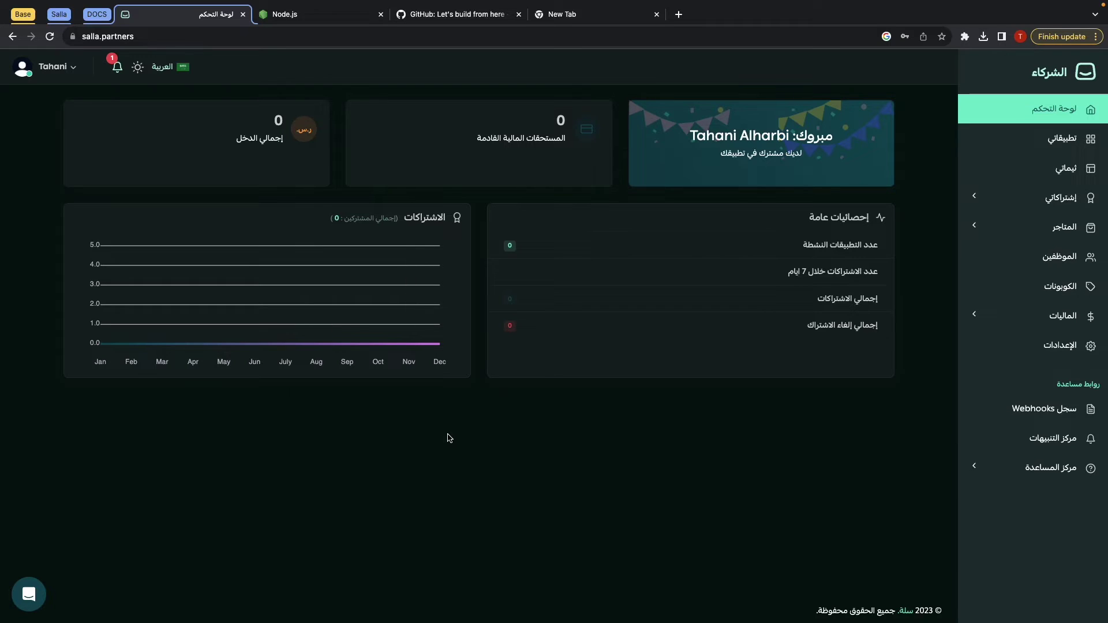
Launch Terminal, then switch back to Chrome's SallaApp/Salla-CLI repository page.
key(super+space)
text(terminal)
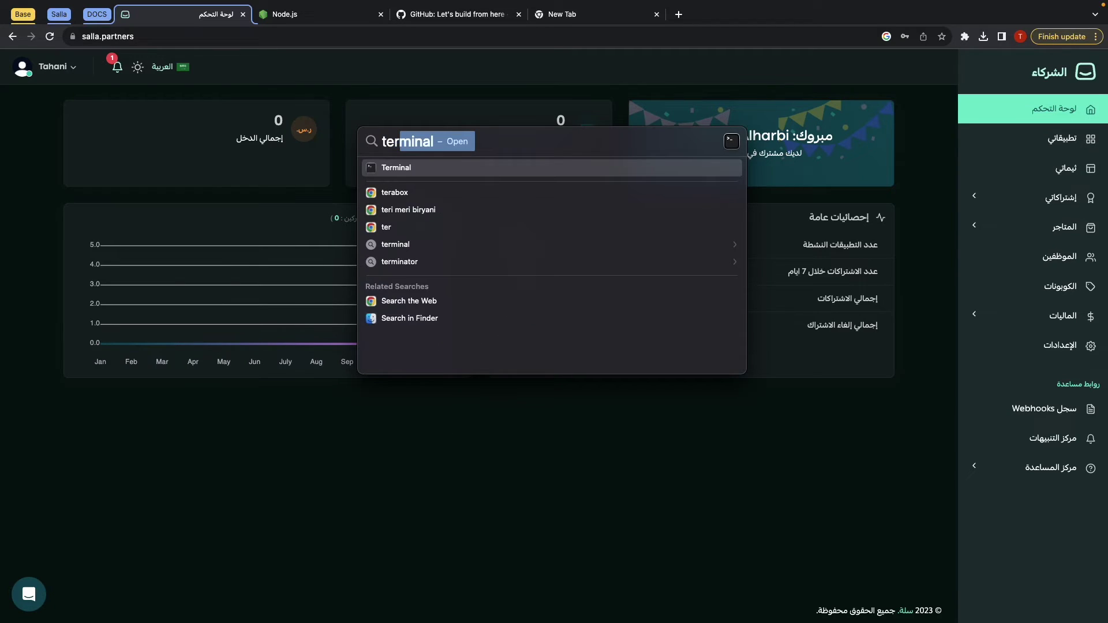
key(Return)
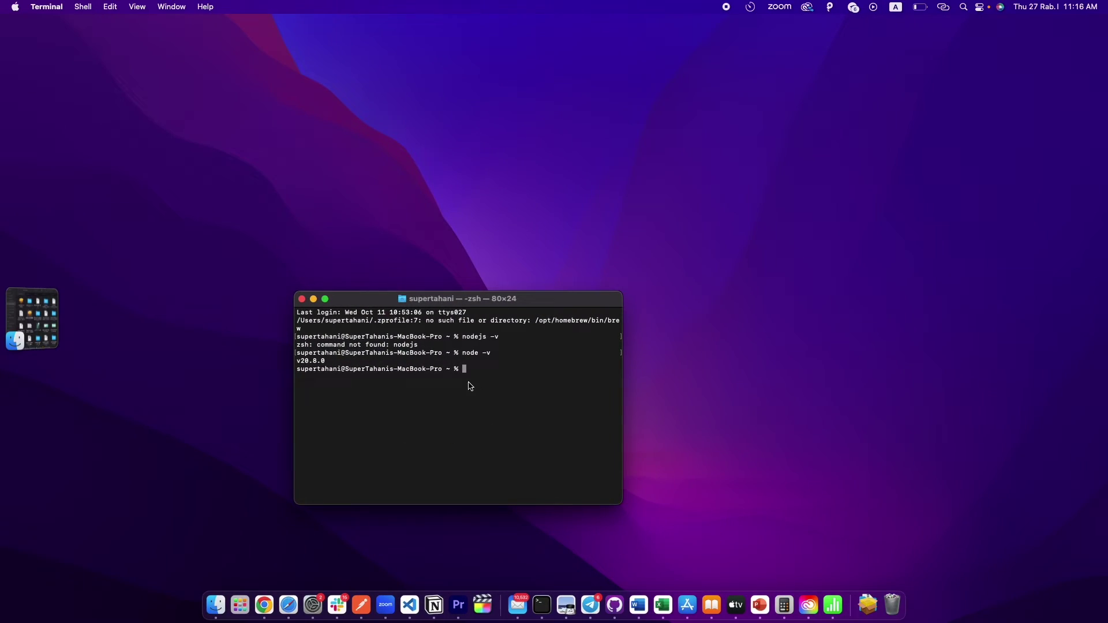
key(ctrl+Left)
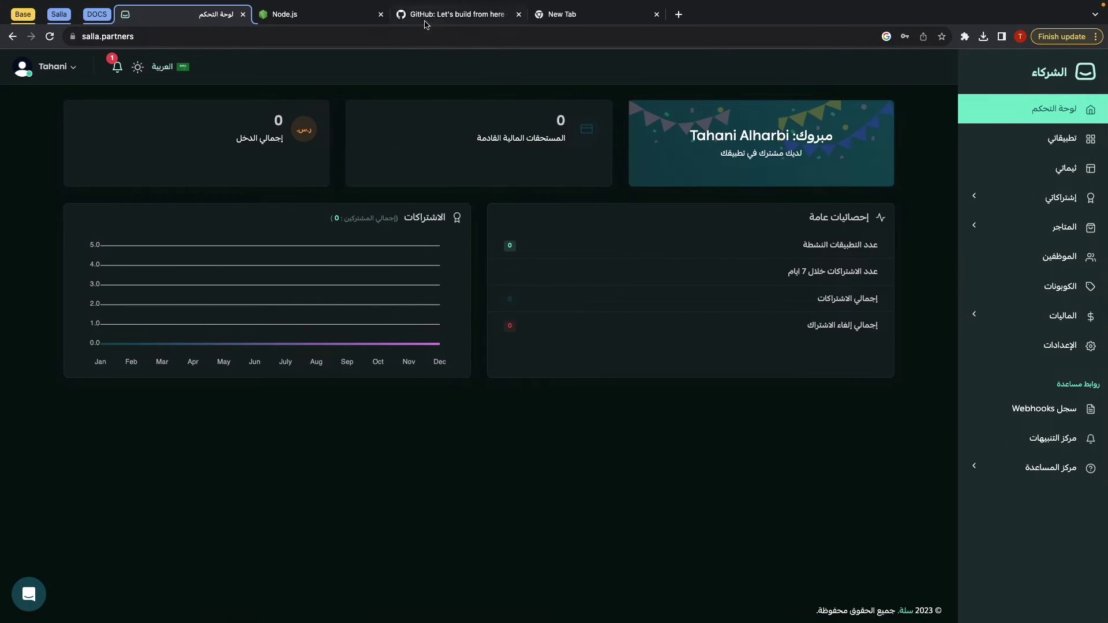
click(429, 16)
click(292, 15)
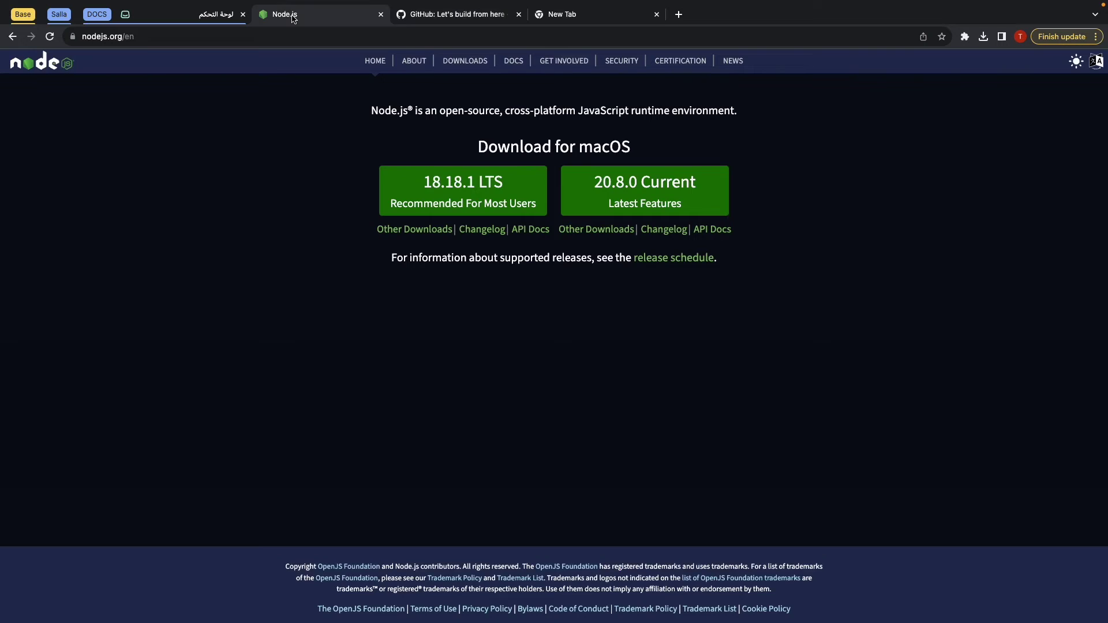
click(13, 37)
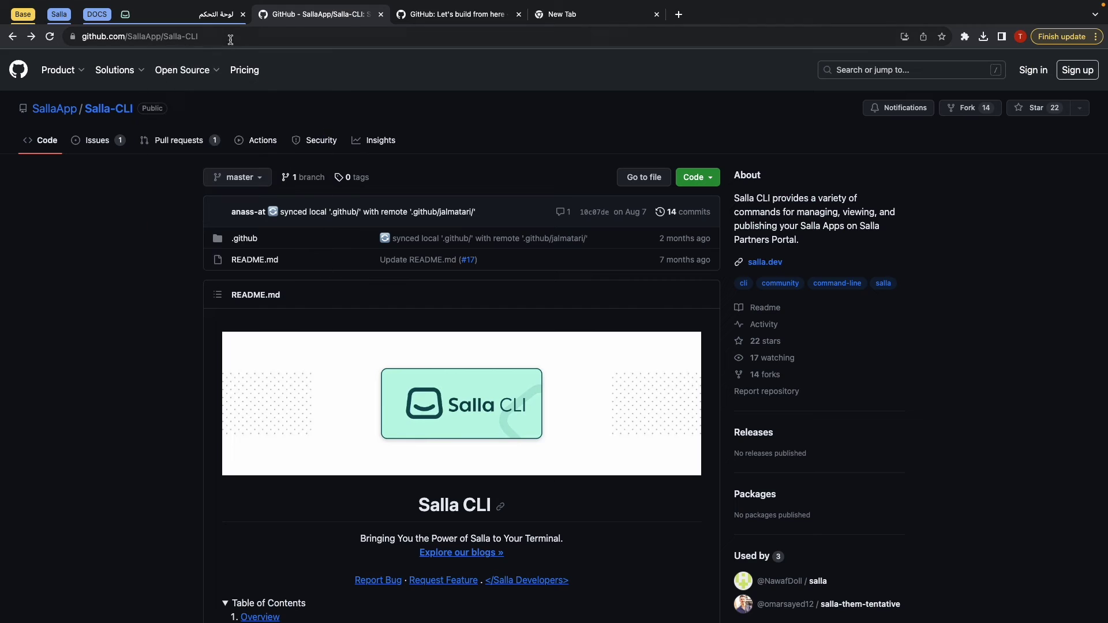
scroll(122, 472, down, 3)
scroll(122, 472, down, 5)
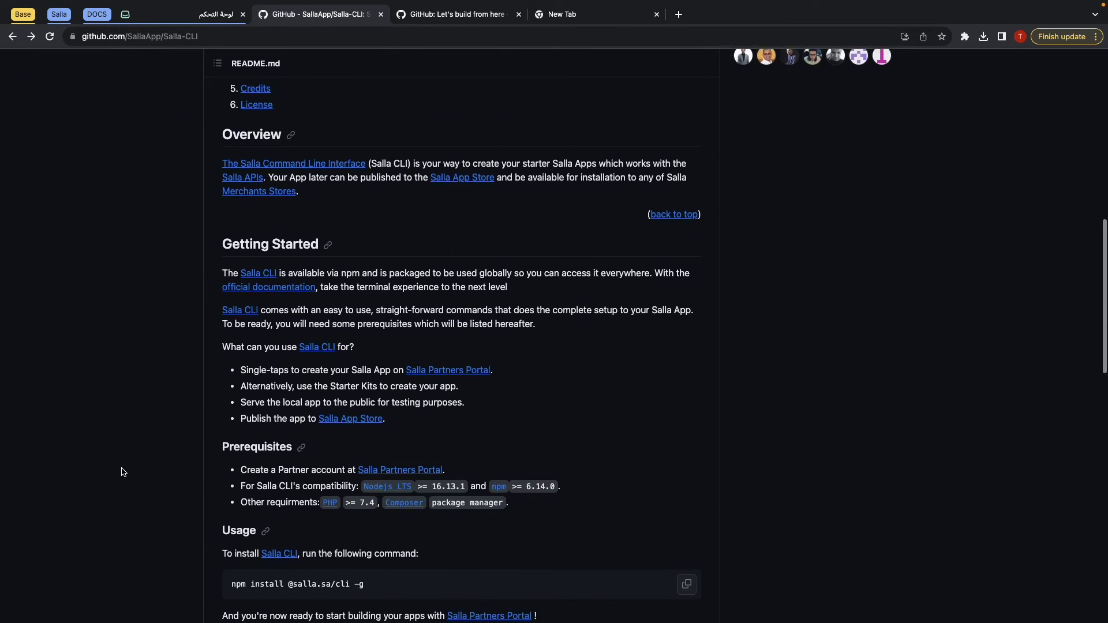
scroll(123, 471, down, 2)
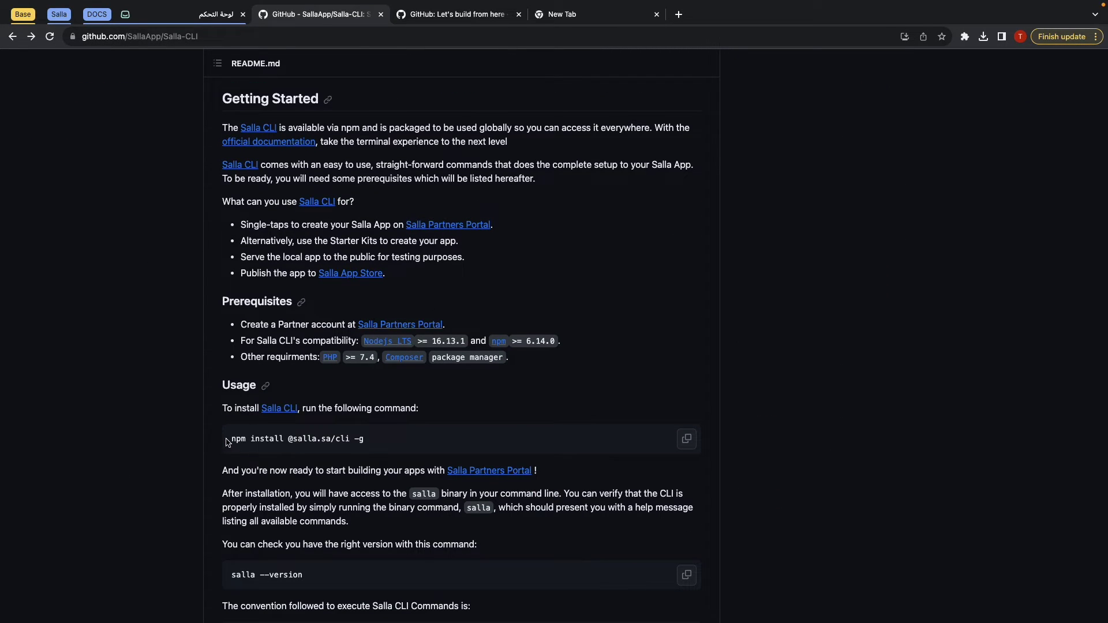
Copy the npm install command from the README's Usage section.
drag(229, 440, 466, 442)
click(463, 440)
click(687, 440)
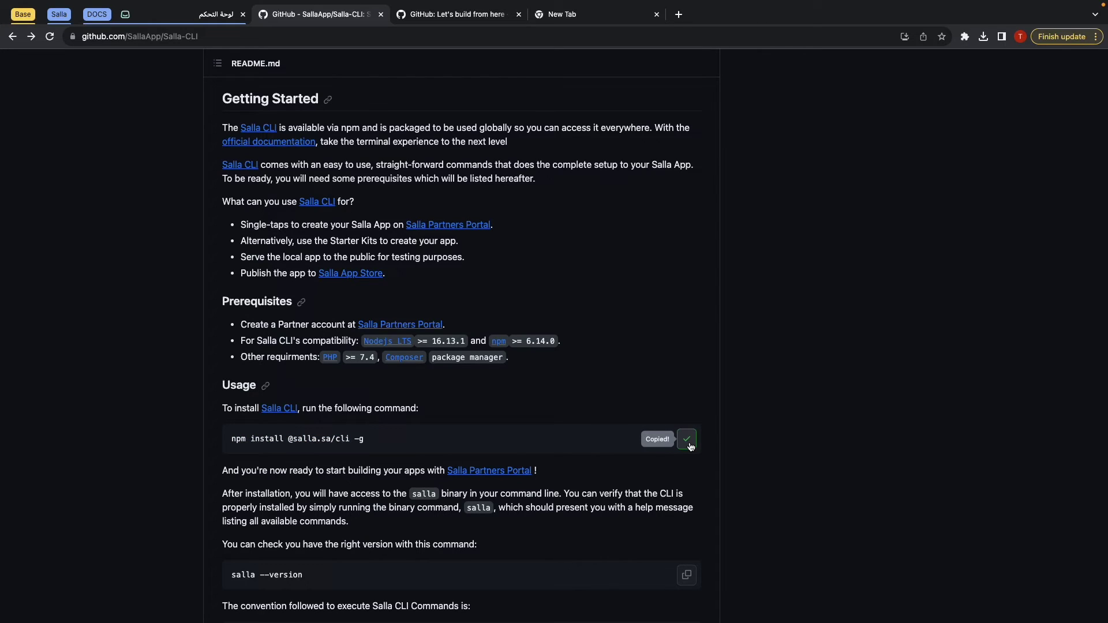
key(super+space)
text(terminal)
Open a Terminal at Documents/Salla using Finder's New Terminal at Folder action.
key(Return)
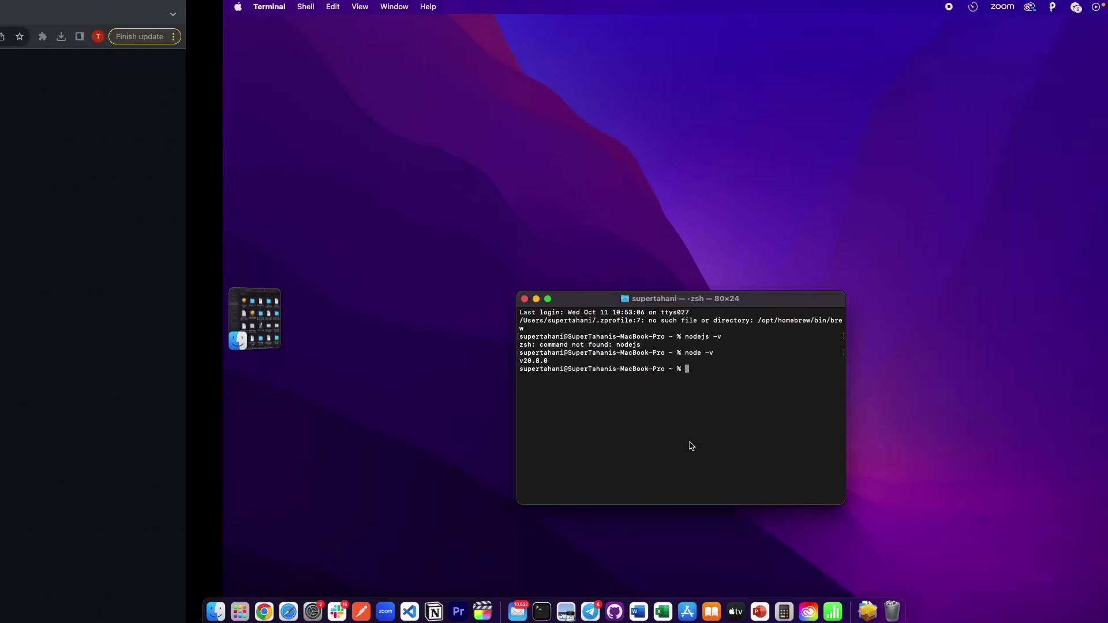
key(super+q)
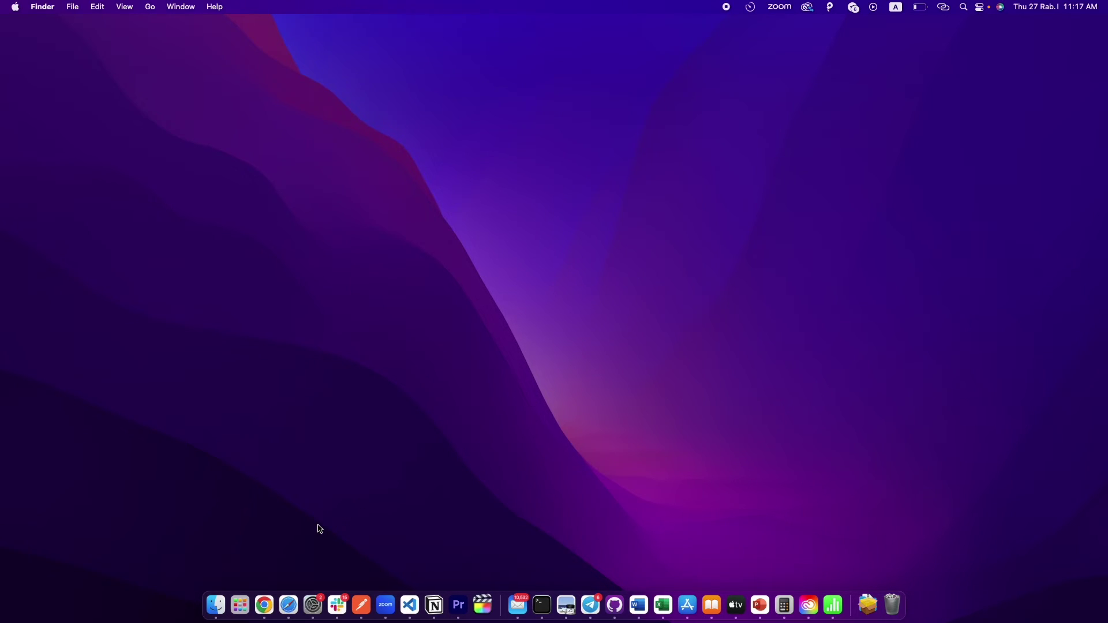
click(215, 604)
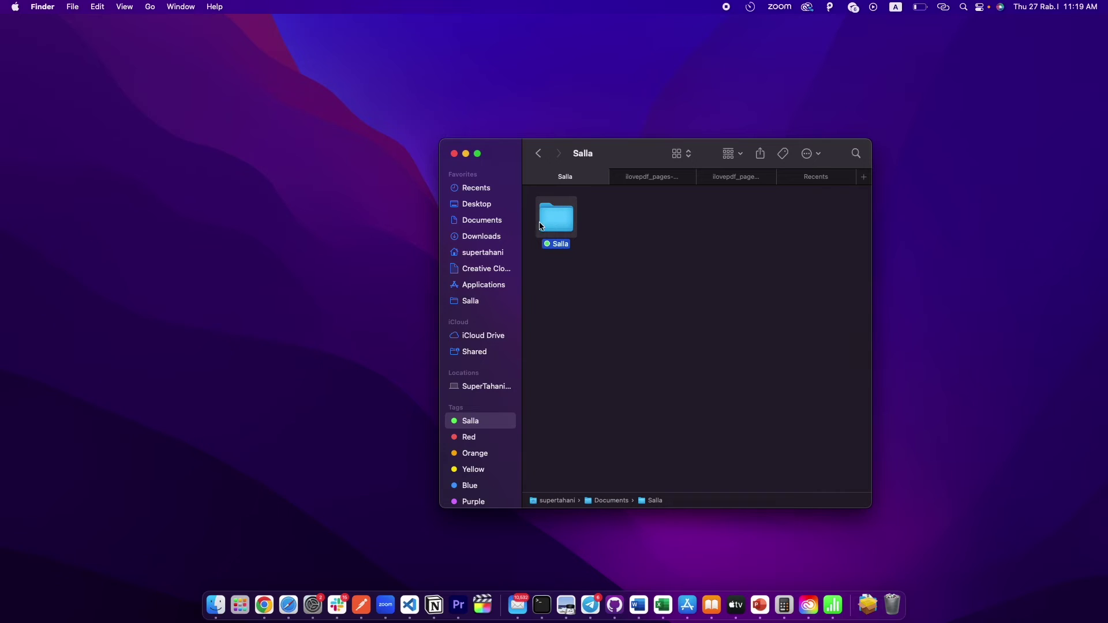
right_click(552, 228)
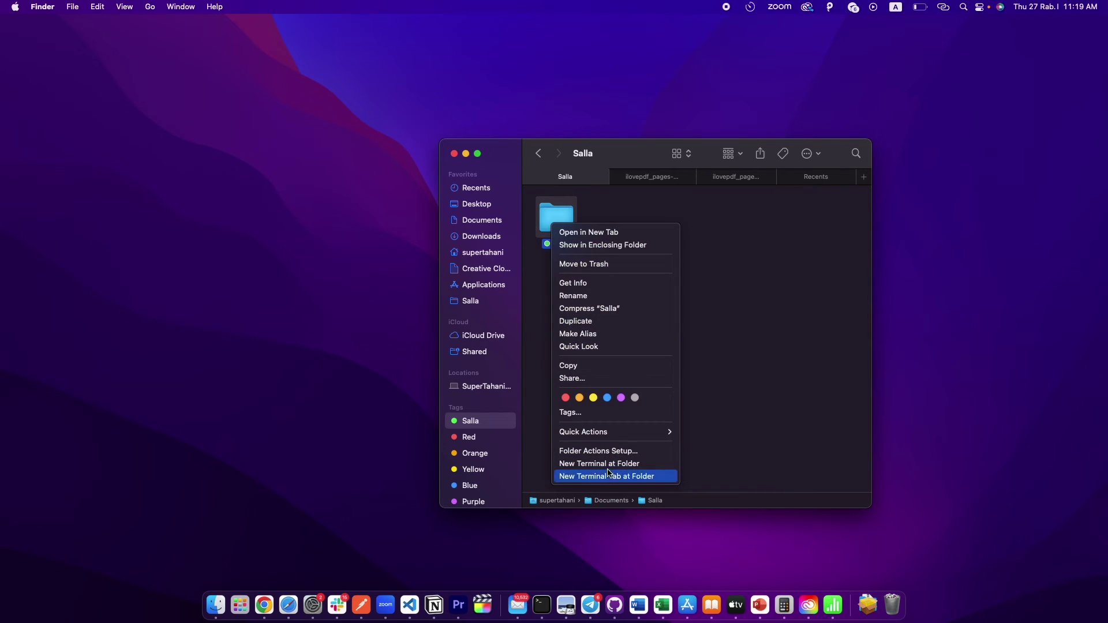
click(587, 464)
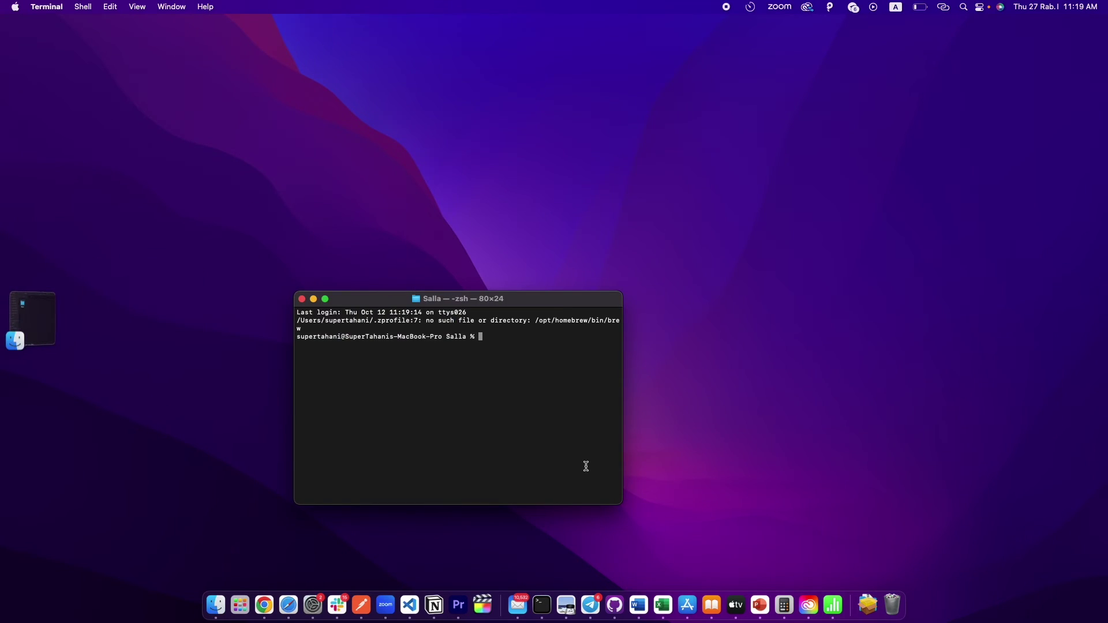
double_click(447, 335)
click(468, 339)
key(super+v)
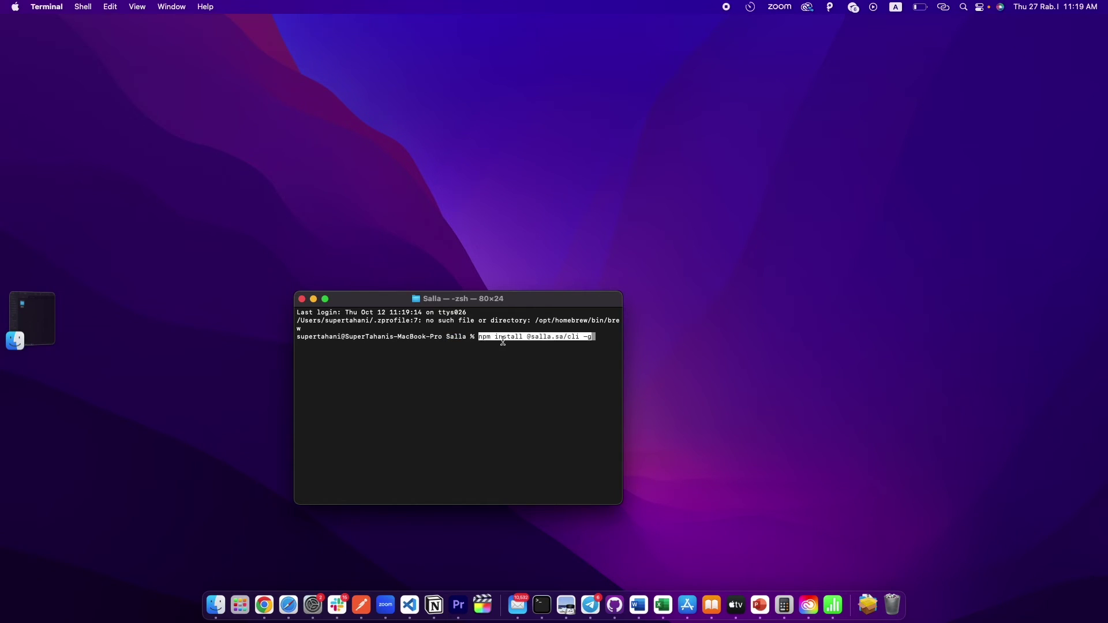
key(Return)
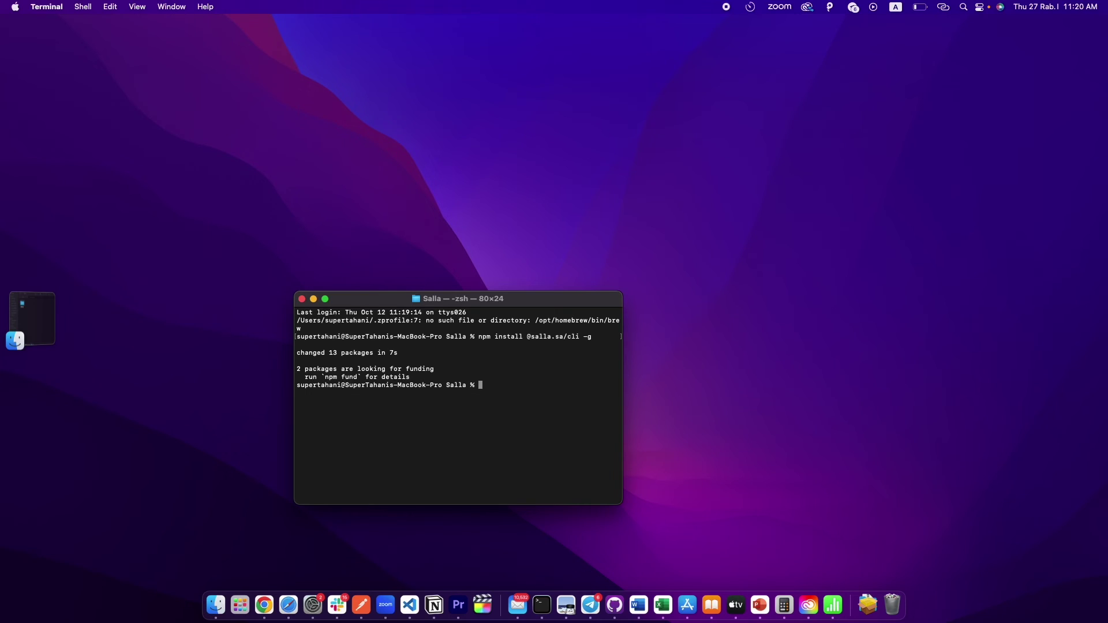
text(salla)
text( --version)
Run salla --version and confirm the banner reports version 3.2.1.
key(Return)
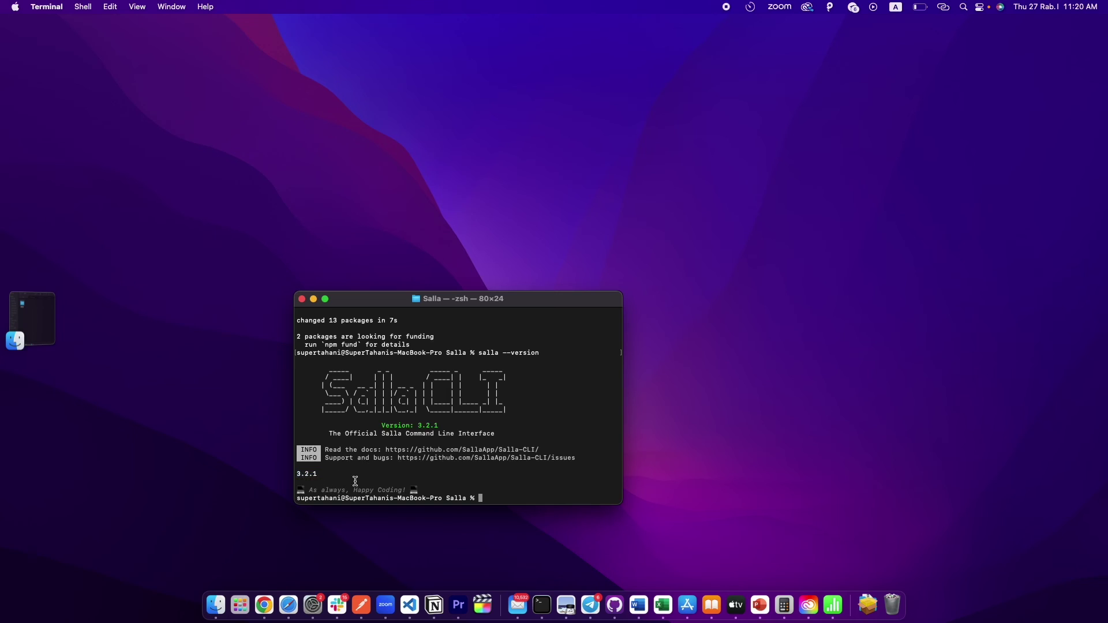
drag(353, 481, 273, 473)
click(383, 480)
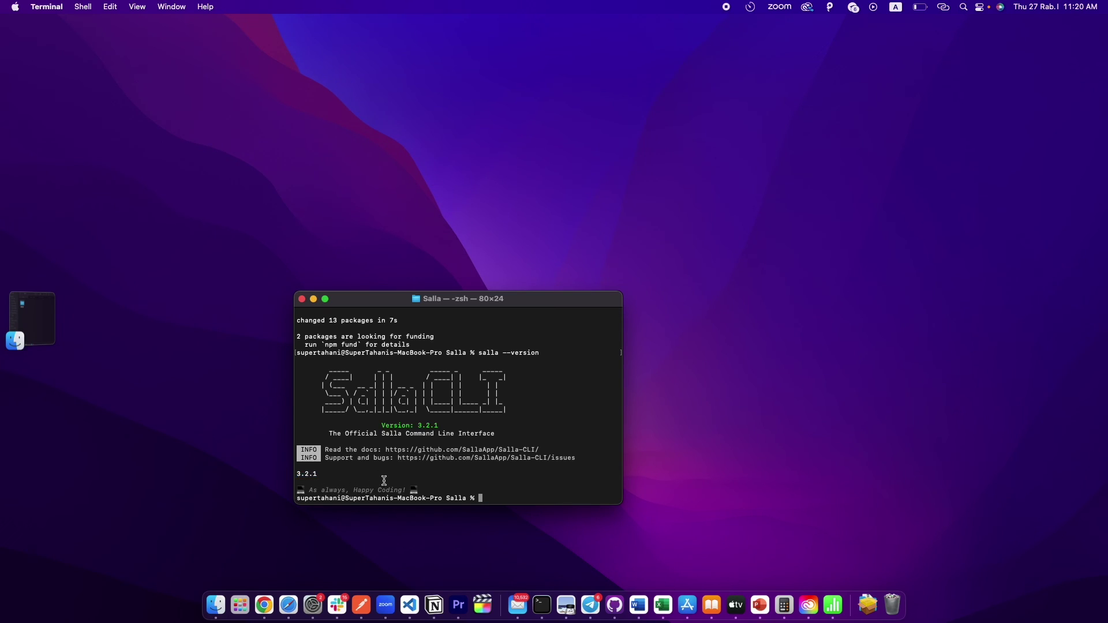